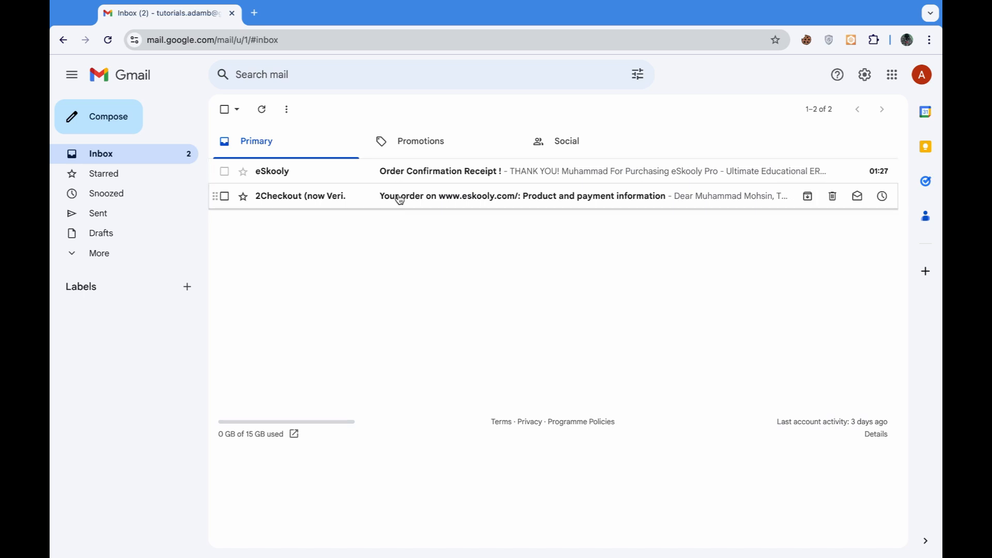
# - Download eSkooly Pro from the 2Checkout order email's download link
pyautogui.click(399, 200)
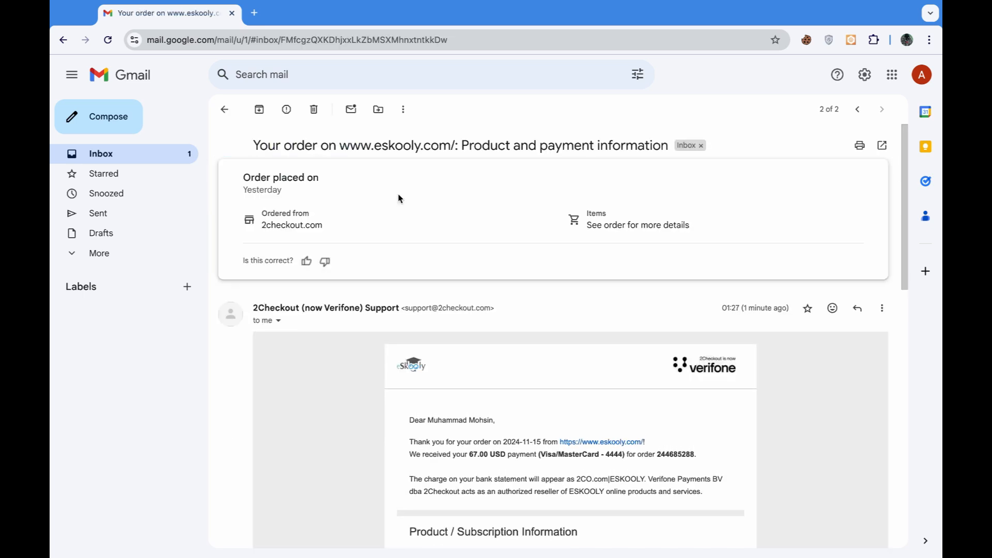
pyautogui.scroll(-5, 347, 376)
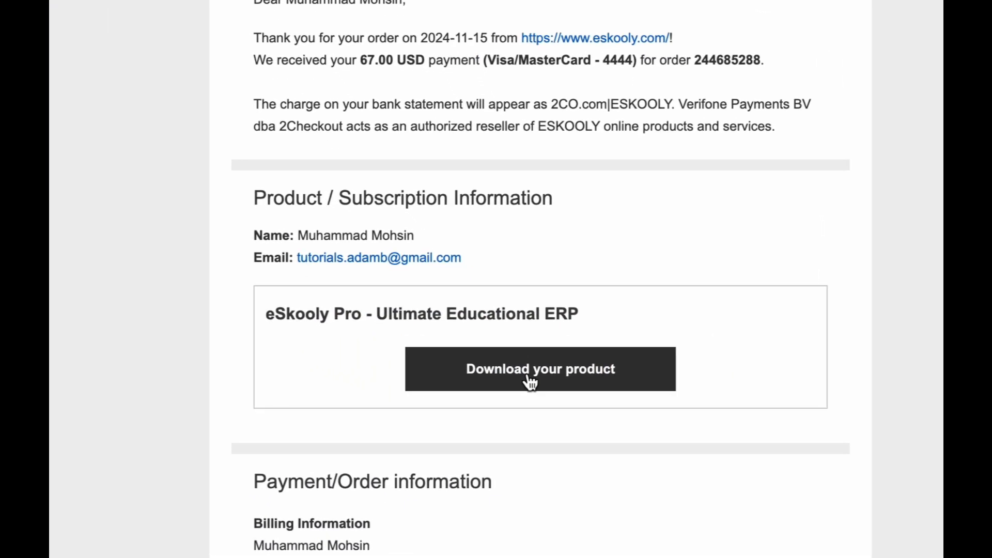
pyautogui.click(545, 388)
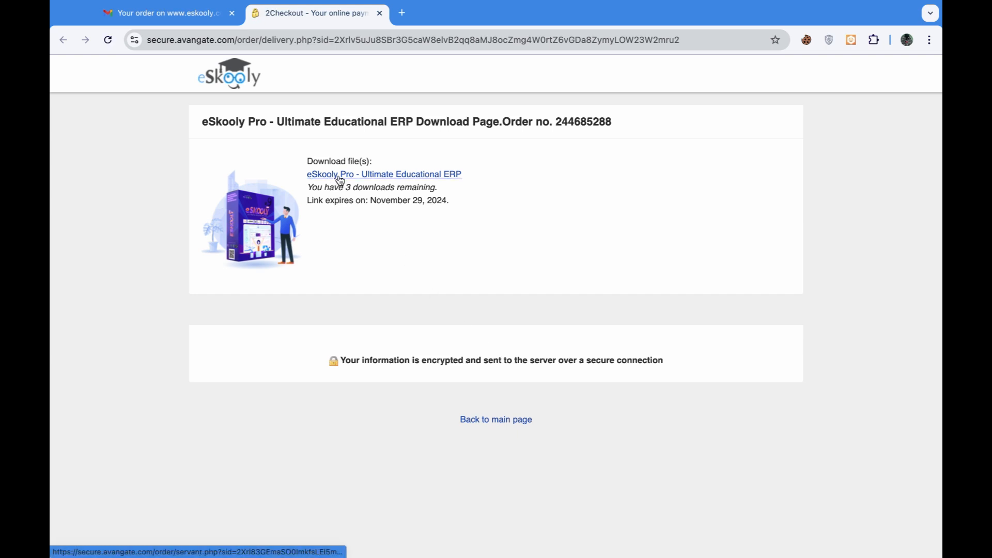
pyautogui.click(380, 13)
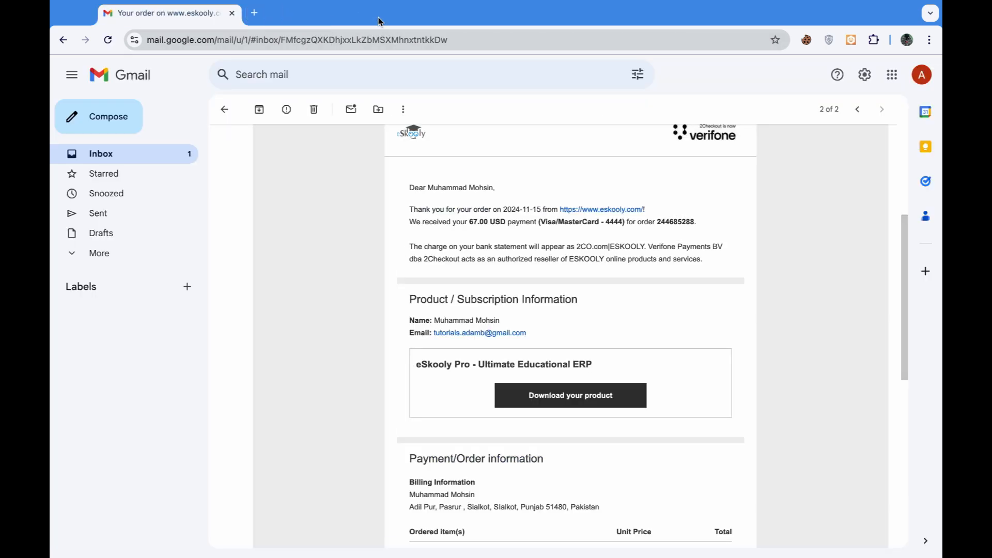
# - Open the eSkooly Order Confirmation Receipt email and find the serial key
pyautogui.scroll(5, 288, 173)
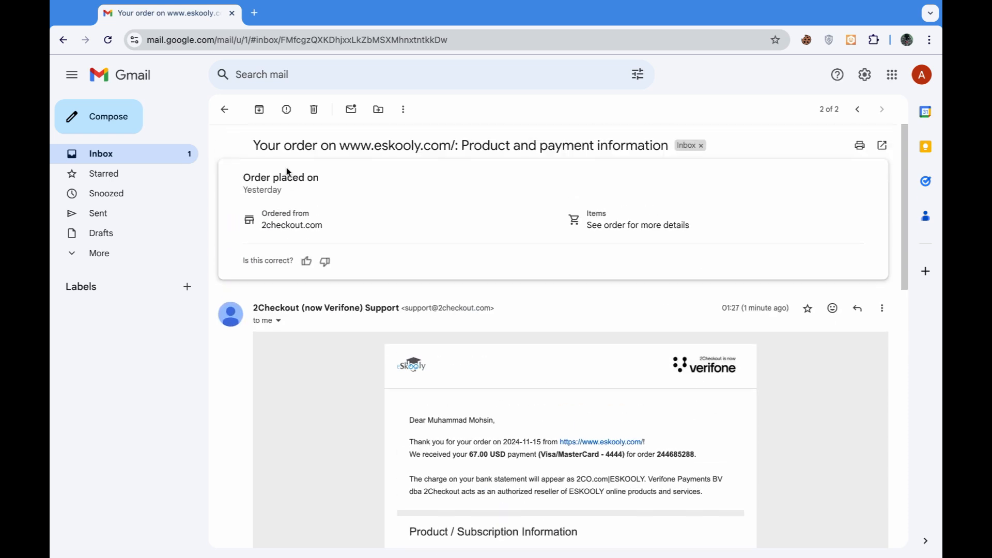
pyautogui.click(229, 116)
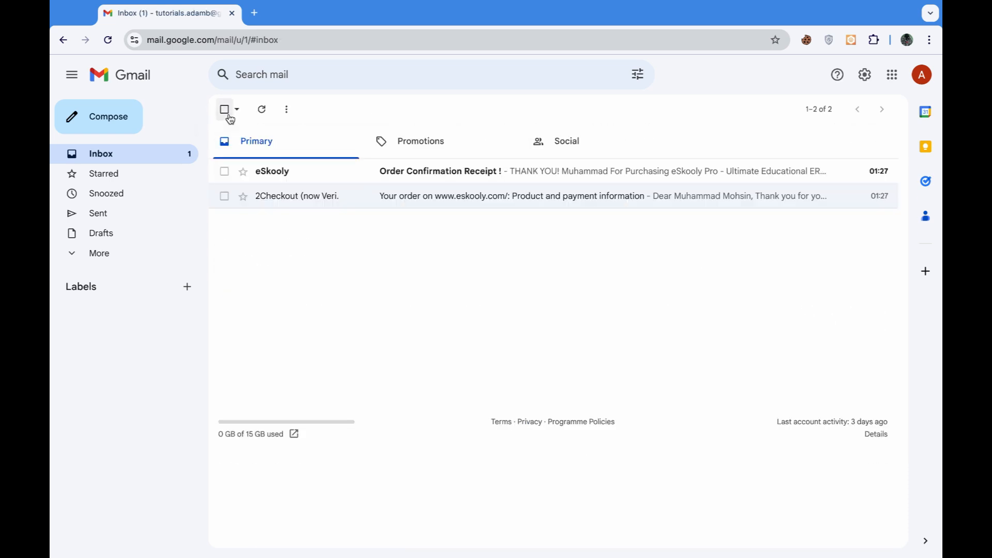
pyautogui.click(459, 178)
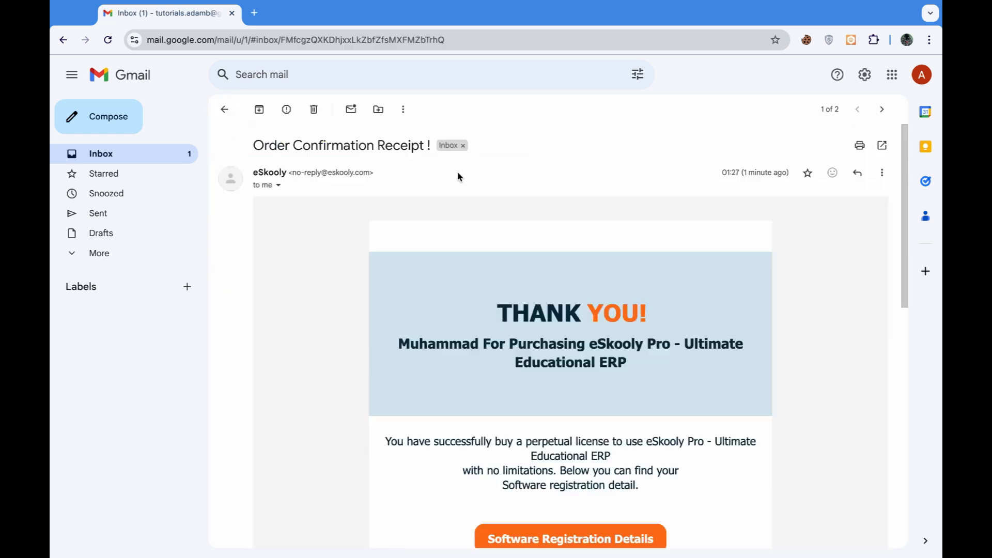
pyautogui.scroll(-2, 391, 256)
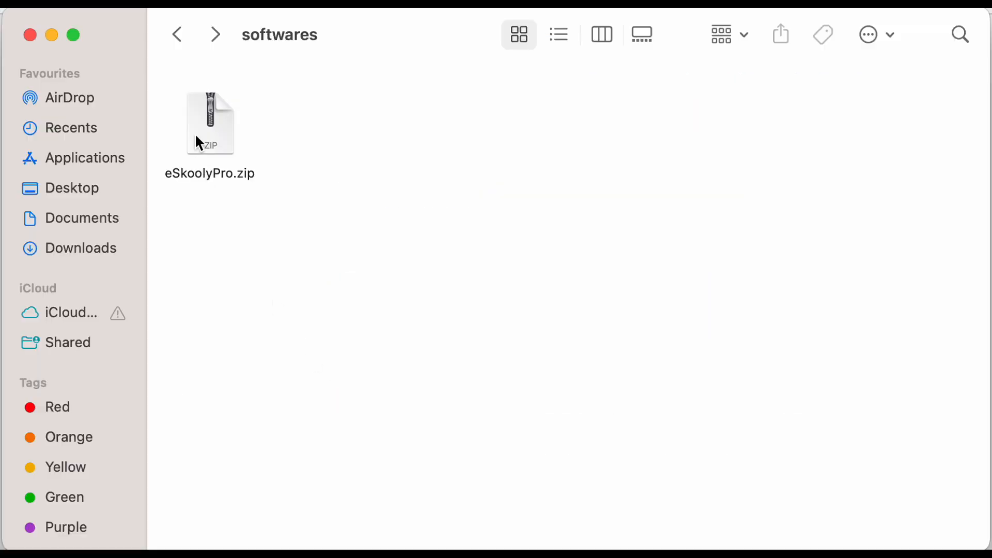
# - Extract eSkoolyPro.zip and open the resulting eSkoolyPro folder
pyautogui.doubleClick(198, 137)
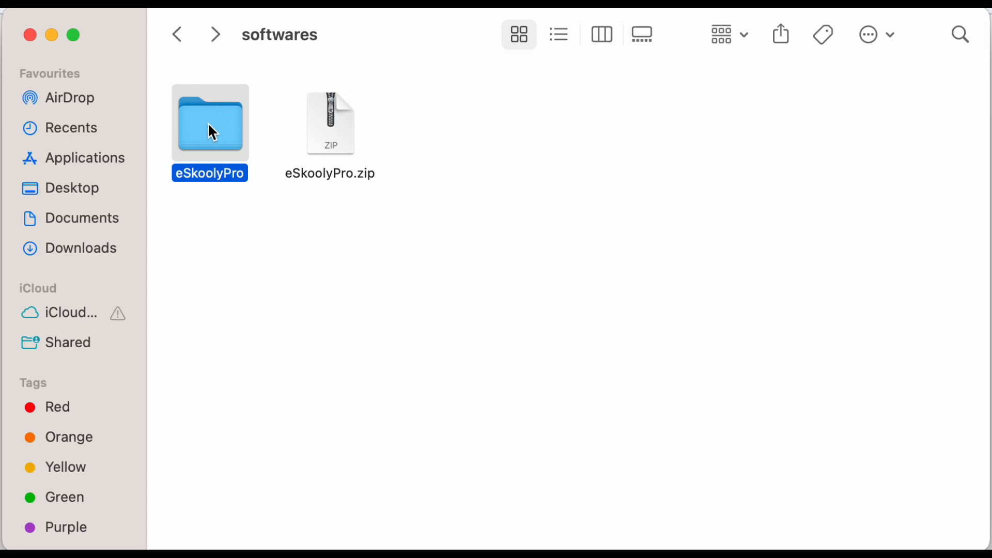
pyautogui.doubleClick(209, 126)
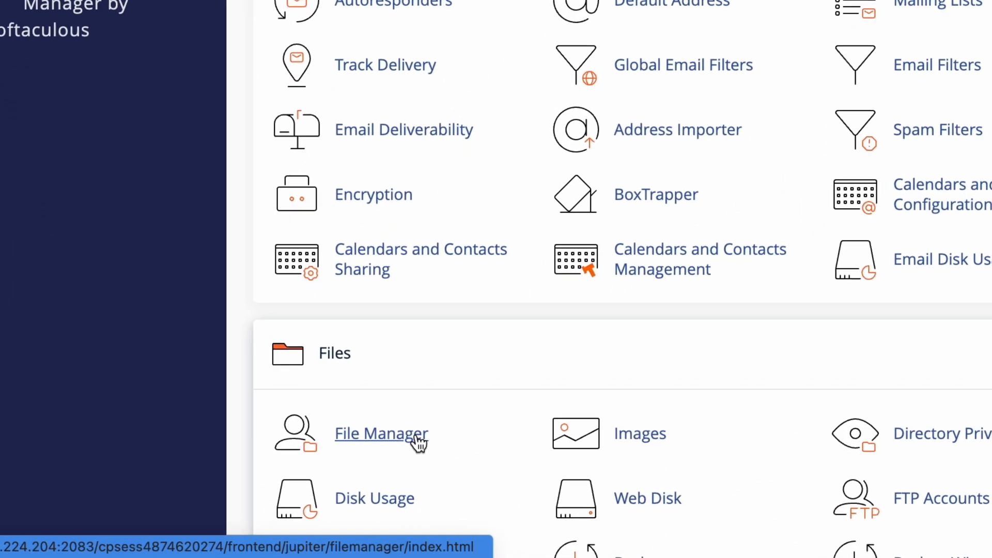
# - Upload upload.zip from the eSkoolyPro folder into public_html via File Manager
pyautogui.click(417, 442)
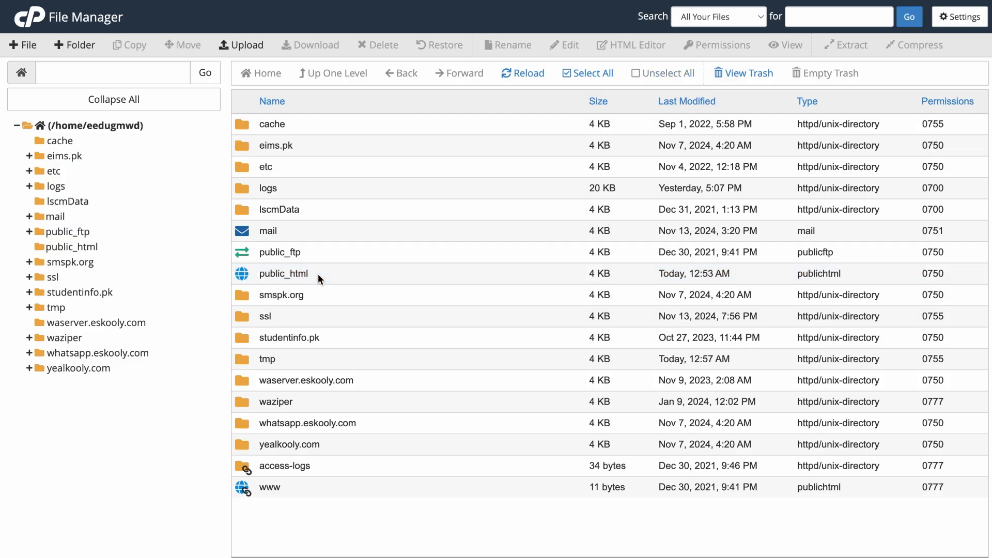
pyautogui.doubleClick(320, 300)
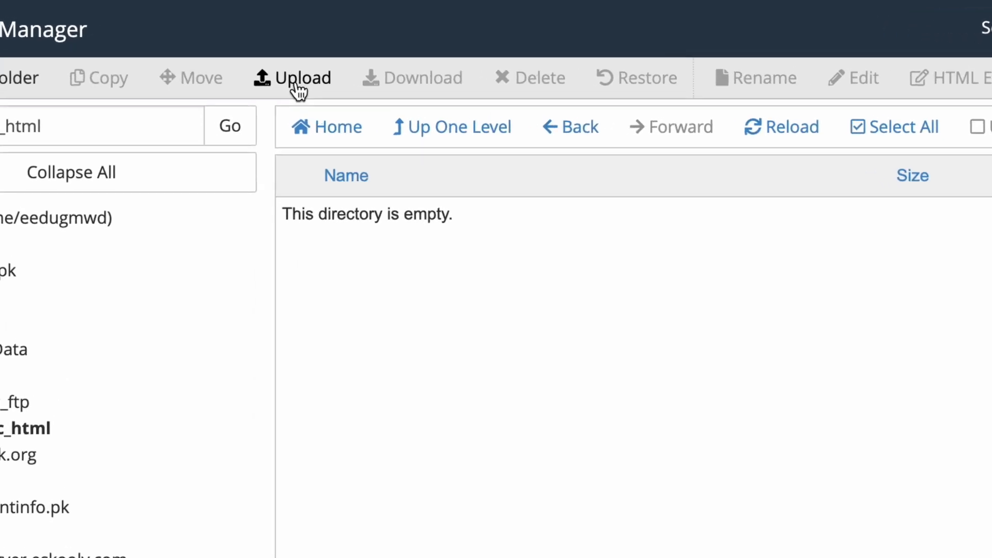
pyautogui.click(295, 80)
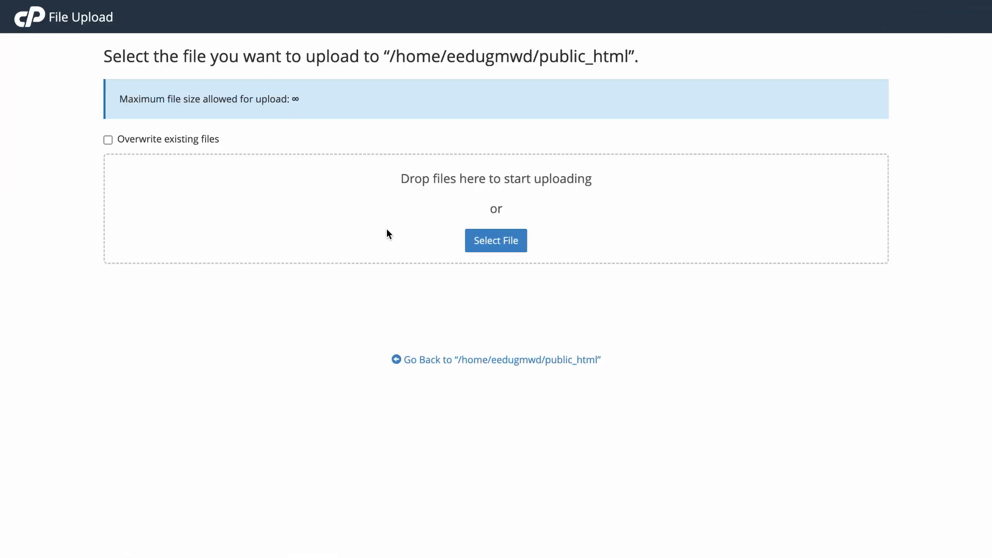
pyautogui.click(490, 248)
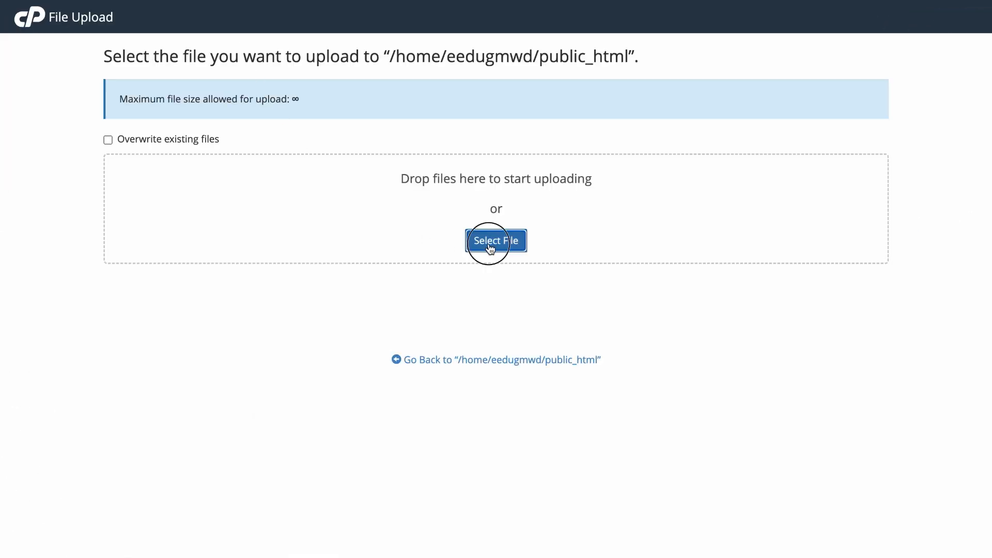
pyautogui.click(359, 195)
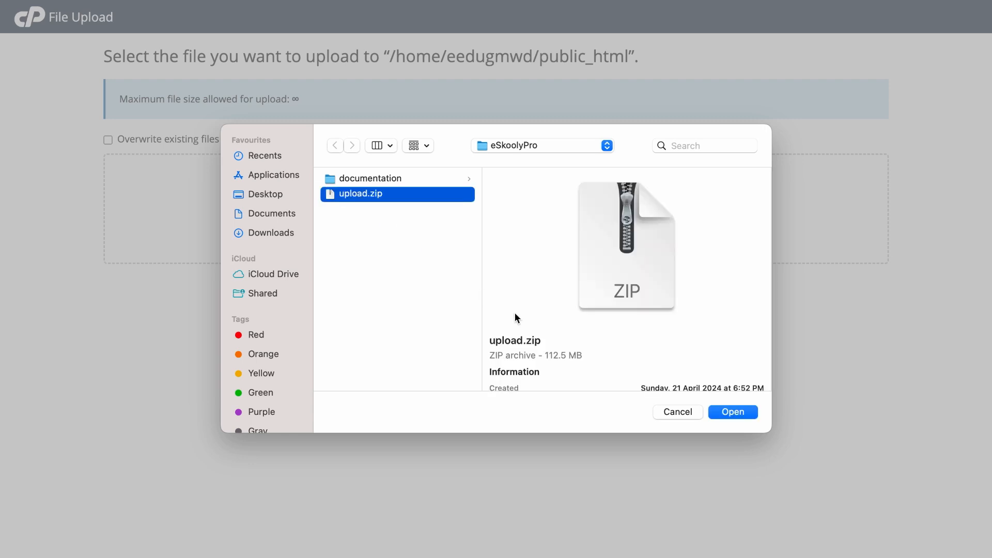
pyautogui.click(723, 413)
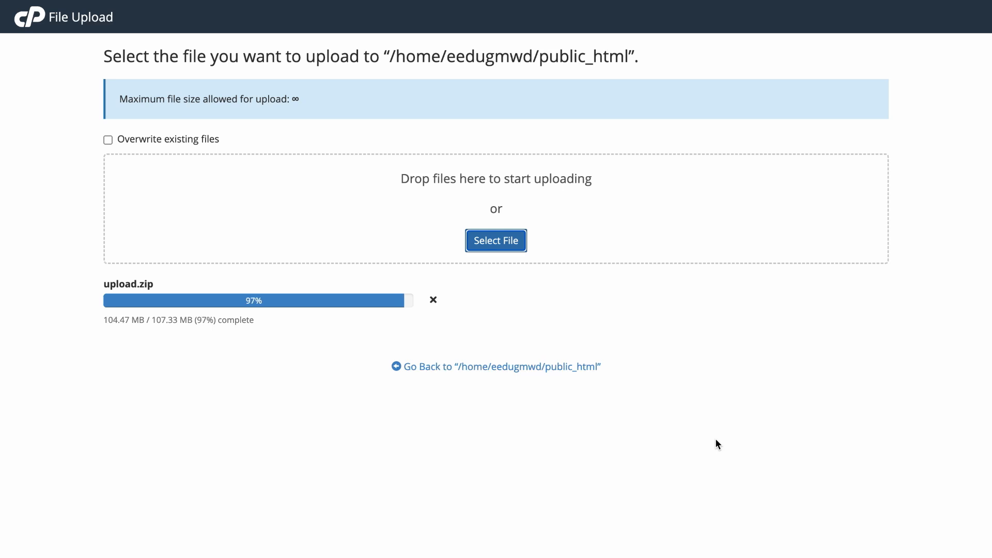
pyautogui.click(549, 368)
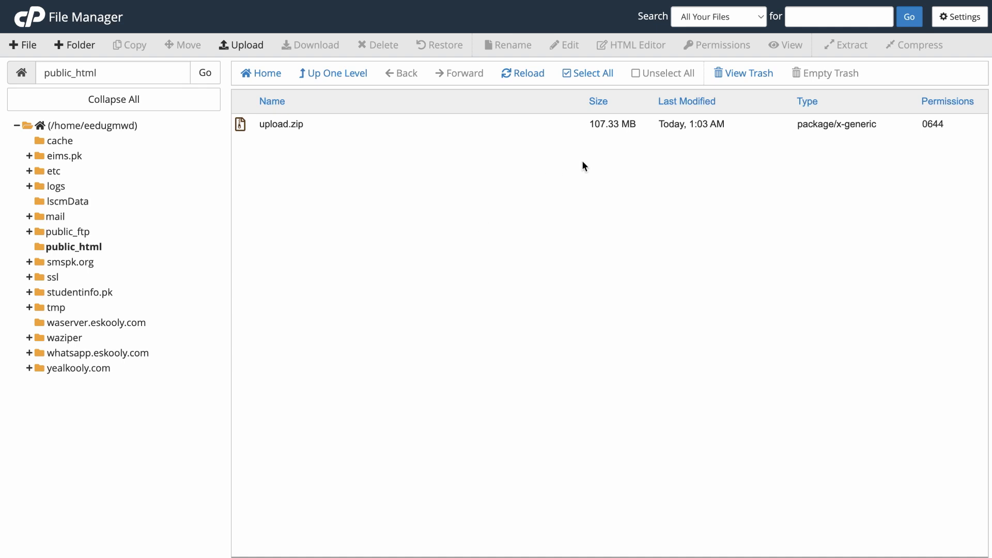
# - Show hidden files and extract upload.zip into public_html
pyautogui.click(951, 15)
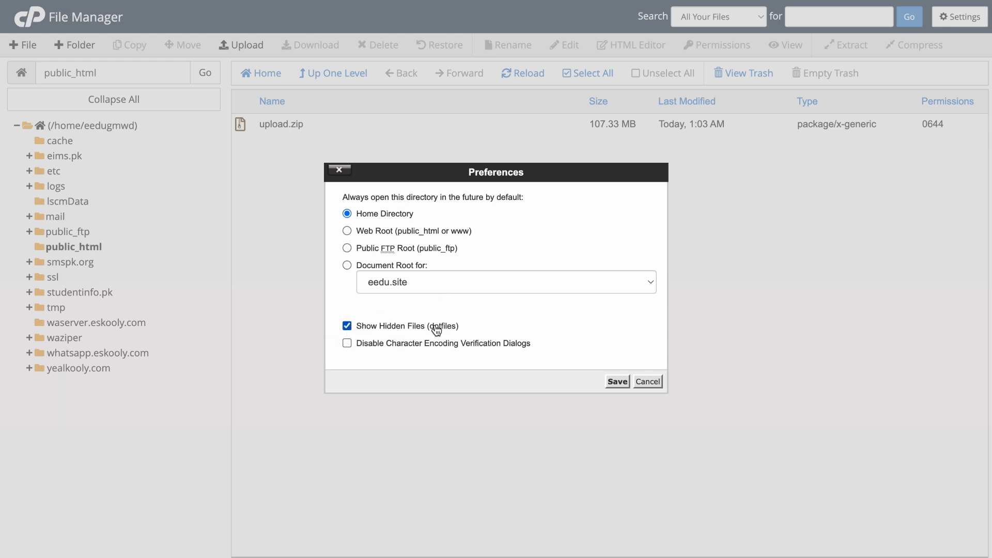
pyautogui.click(618, 382)
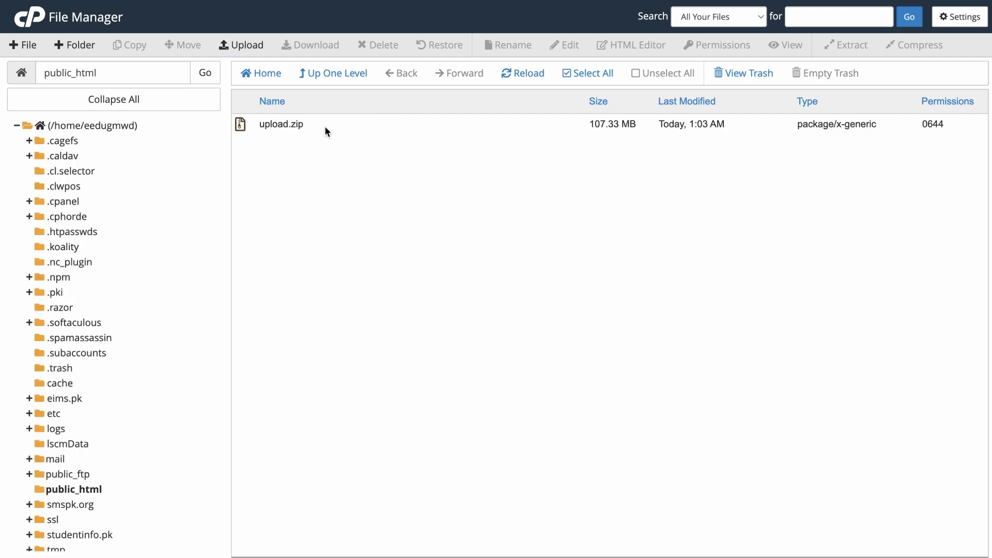
pyautogui.click(326, 131)
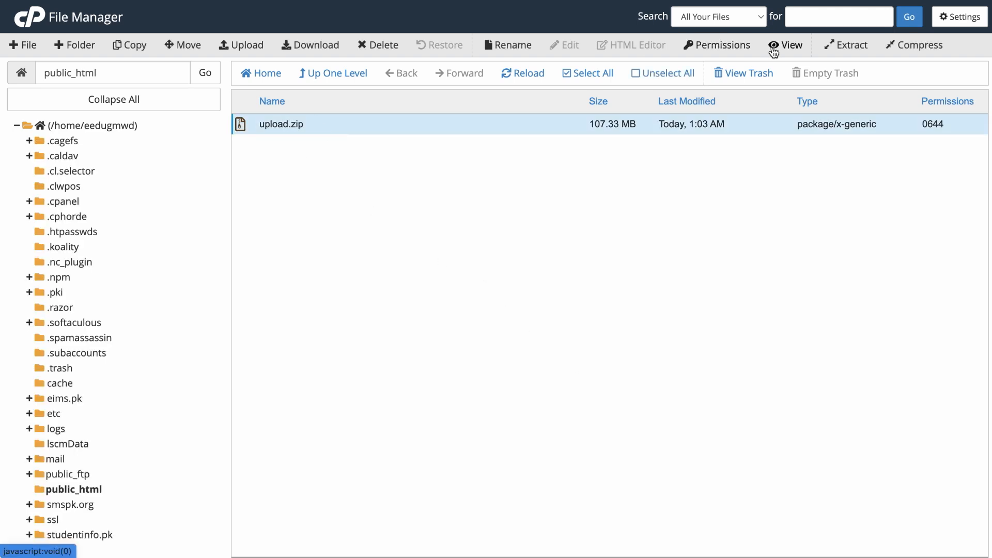
pyautogui.click(851, 47)
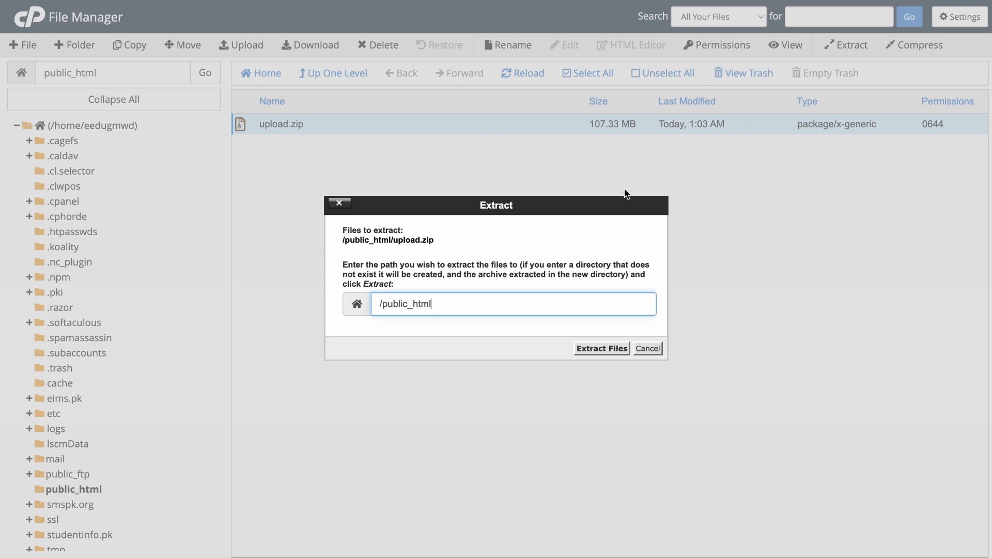
pyautogui.click(592, 355)
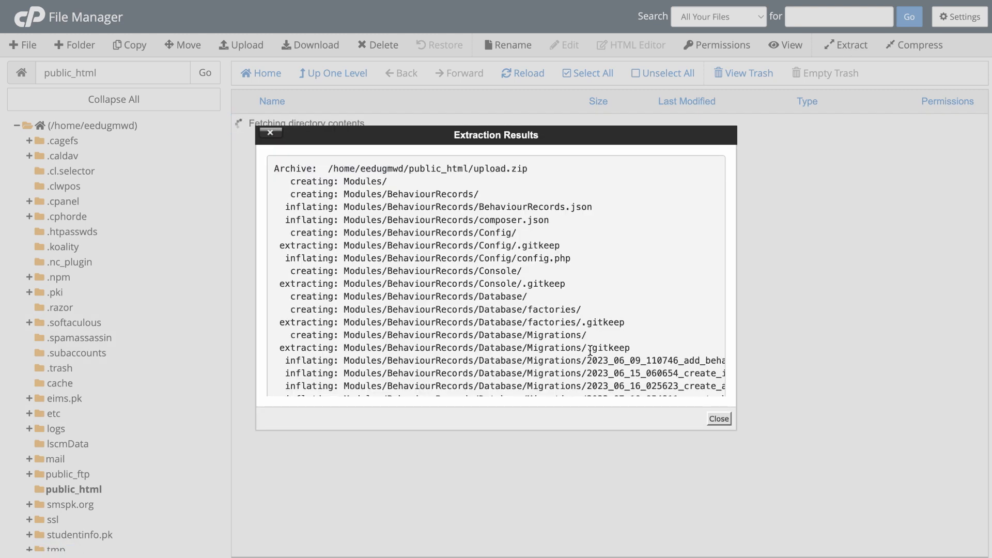
pyautogui.click(719, 419)
# - Open the .env file in the text editor
pyautogui.click(285, 383)
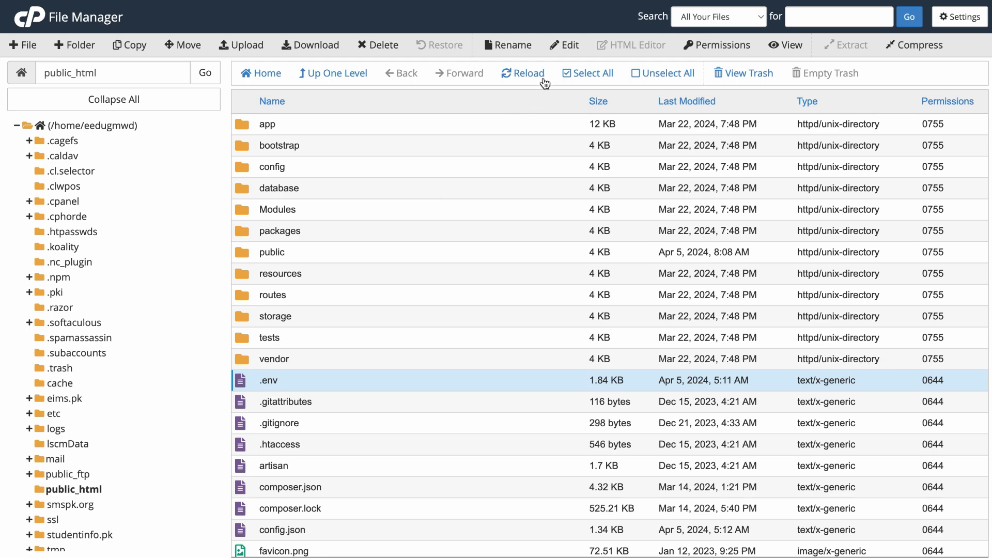
pyautogui.click(567, 48)
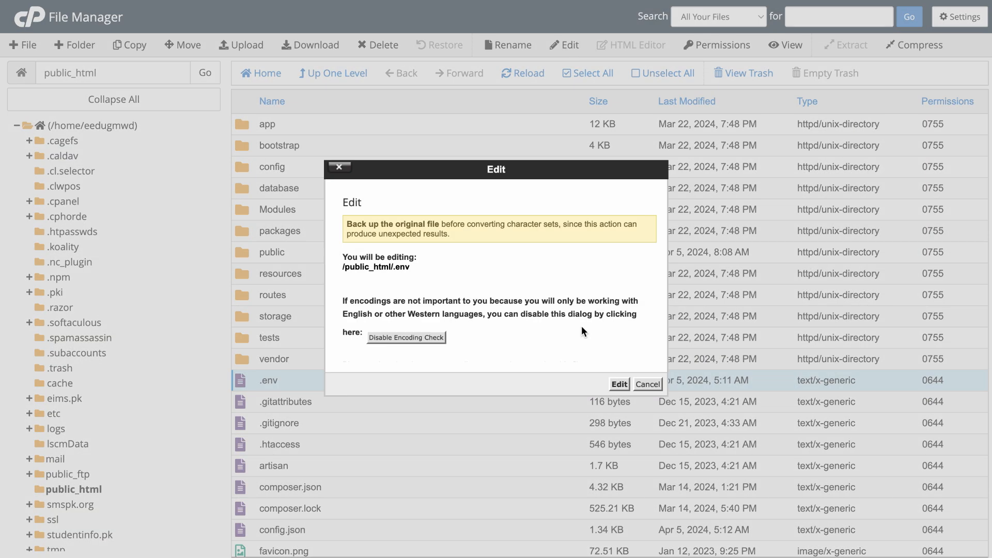
pyautogui.click(617, 384)
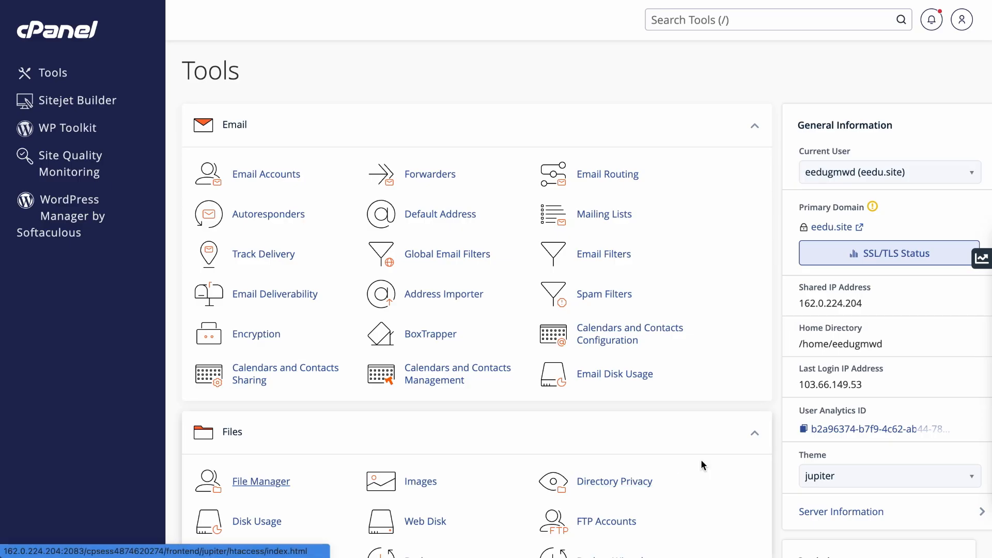
# - Create the database eedugmwd_demodb in the Database Wizard
pyautogui.scroll(-6, 776, 467)
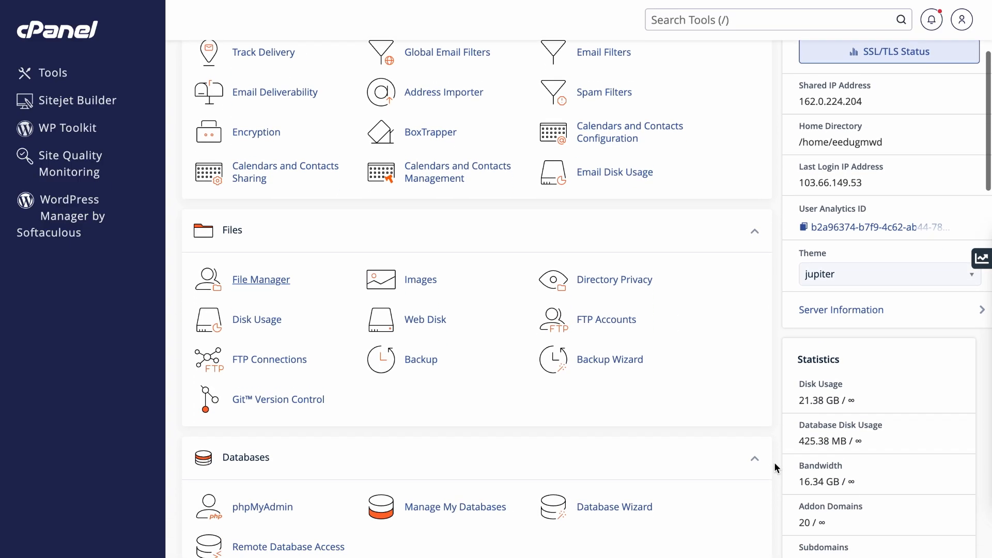
pyautogui.click(626, 408)
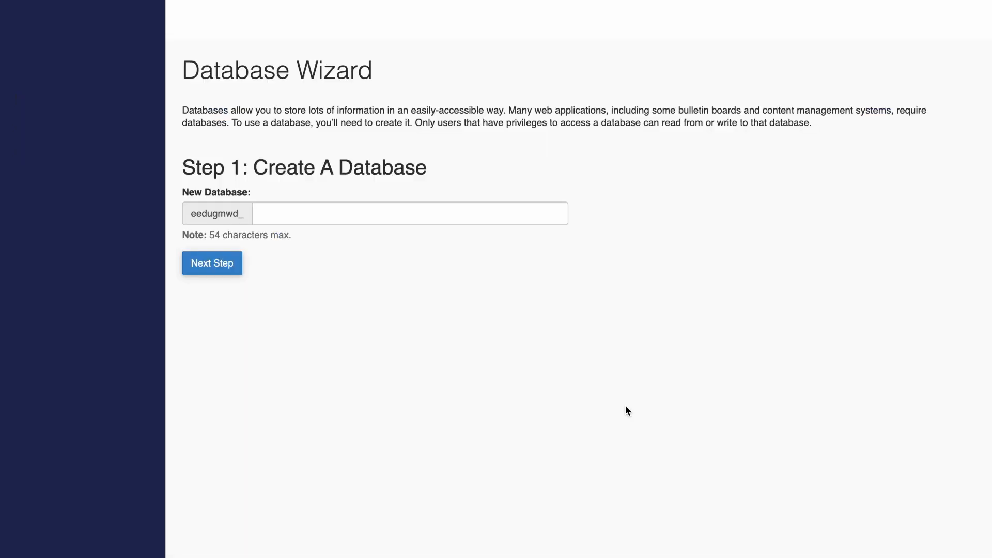
pyautogui.click(288, 213)
pyautogui.write('demodb')
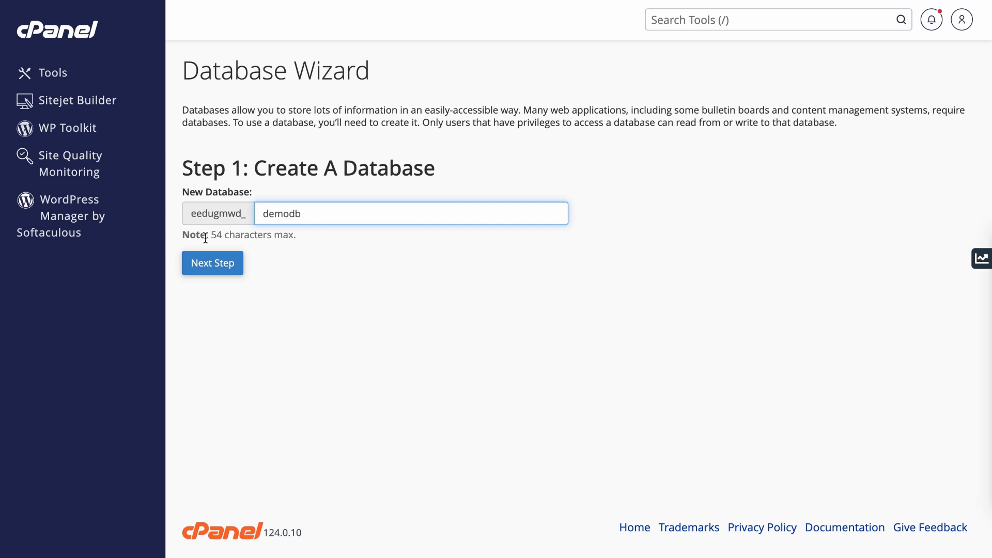
pyautogui.click(212, 263)
# - Create the database user eedugmwd_eskooly with a password
pyautogui.click(356, 206)
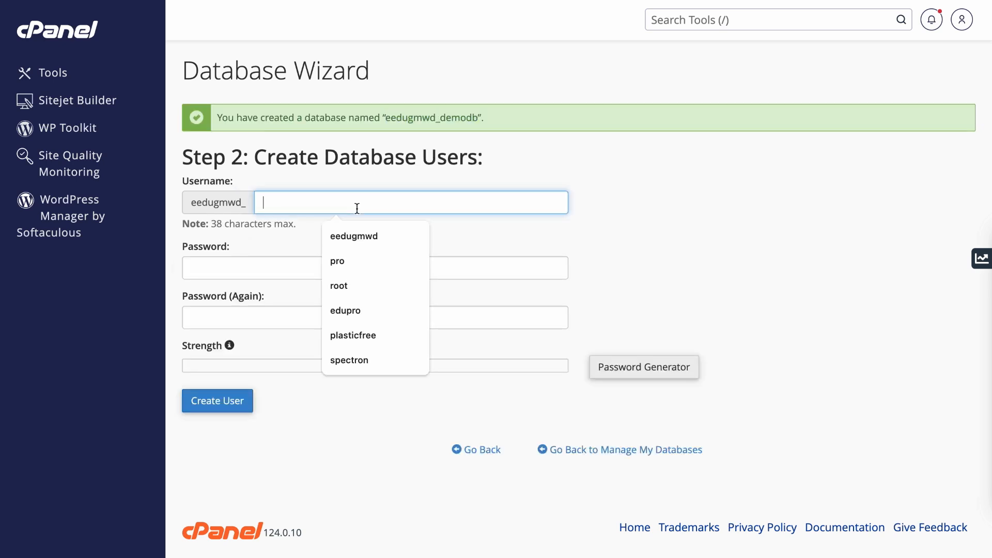
pyautogui.write('eskooly')
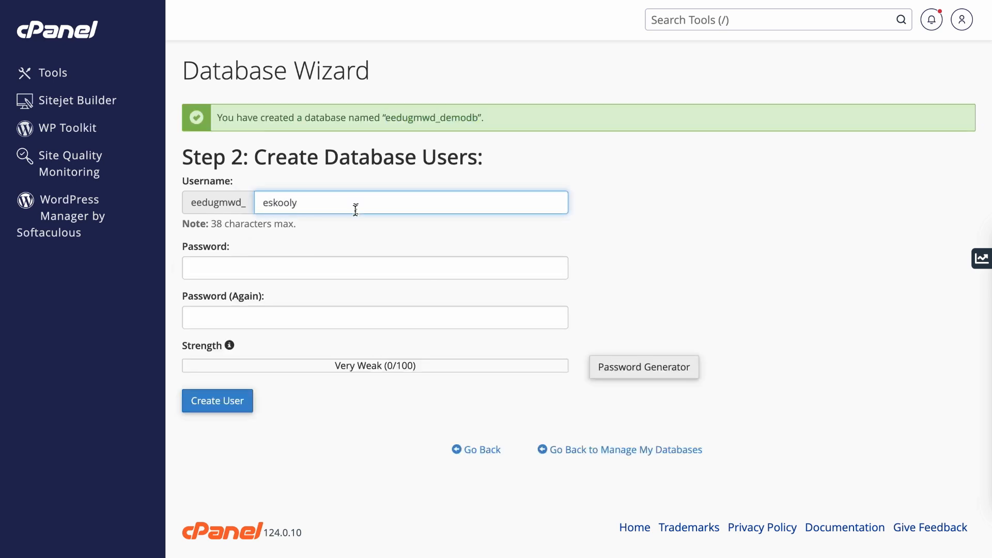
pyautogui.press('Tab')
pyautogui.write('••••••••••')
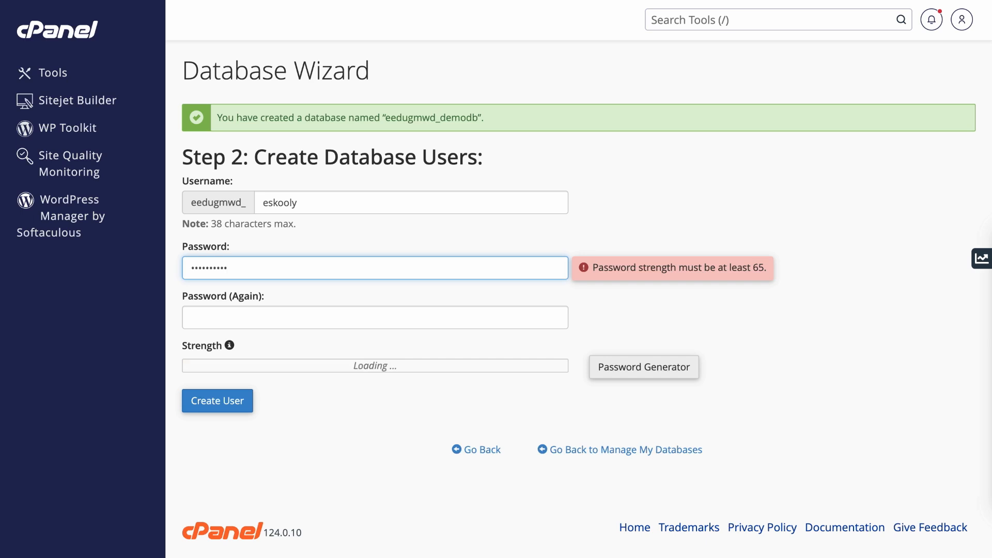
pyautogui.write('••••')
pyautogui.click(301, 310)
pyautogui.write('••••••••••')
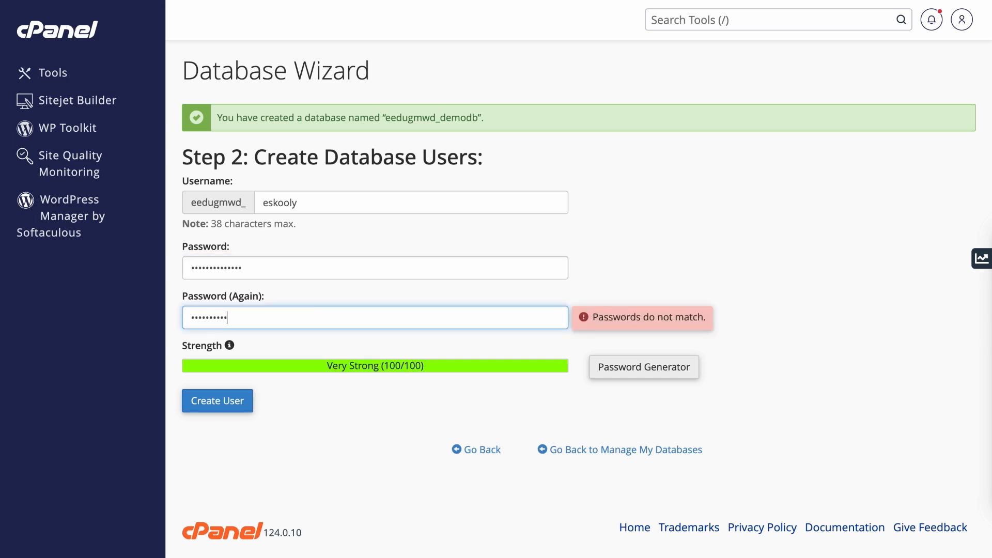
pyautogui.write('••••')
pyautogui.click(217, 407)
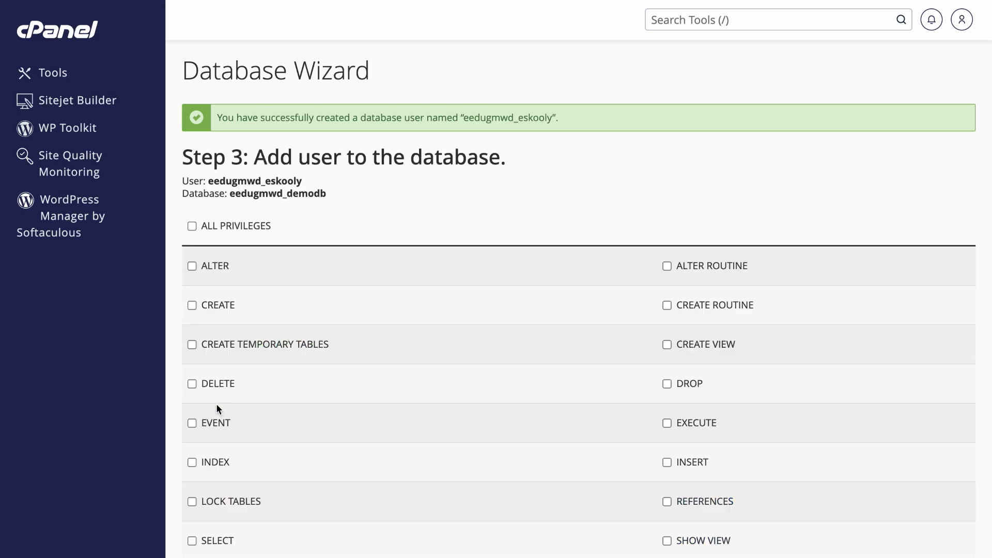
# - Grant eedugmwd_eskooly ALL PRIVILEGES on the new database
pyautogui.click(192, 227)
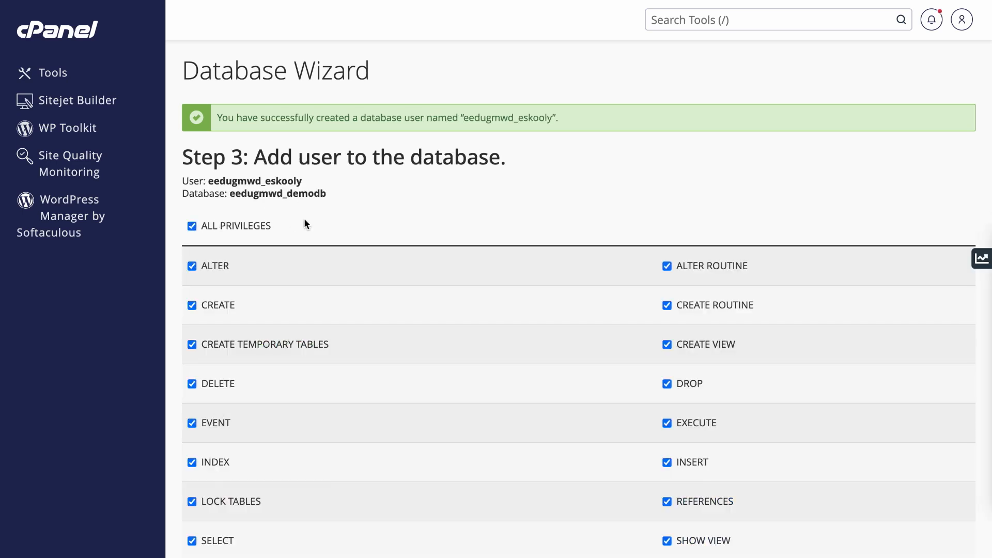
pyautogui.scroll(-5, 305, 220)
pyautogui.click(232, 404)
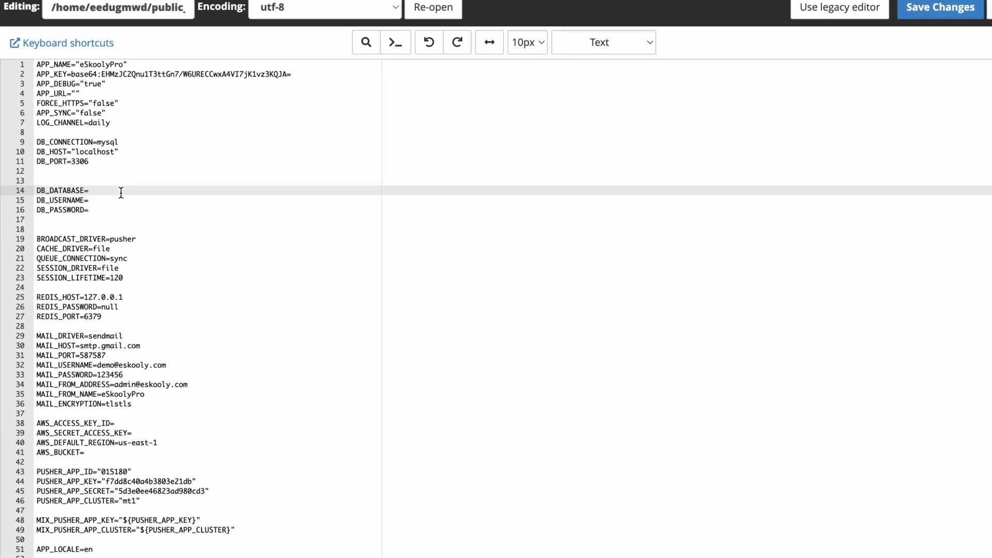
# - Set DB_DATABASE to eedugmwd_demodb, DB_USERNAME to eedugmwd_eskooly, fill DB_PASSWORD, and save .env
pyautogui.write('eedugmwd_')
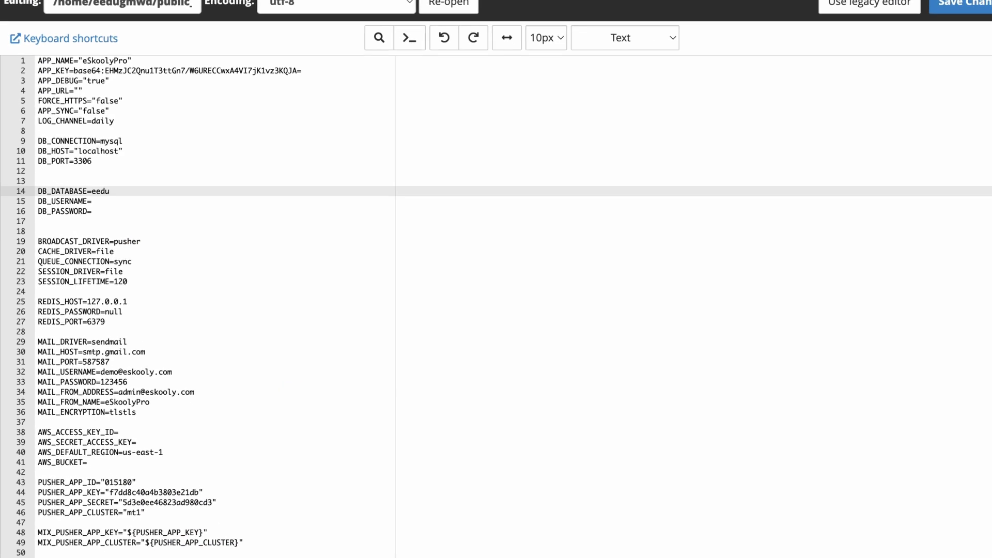
pyautogui.write('demodb')
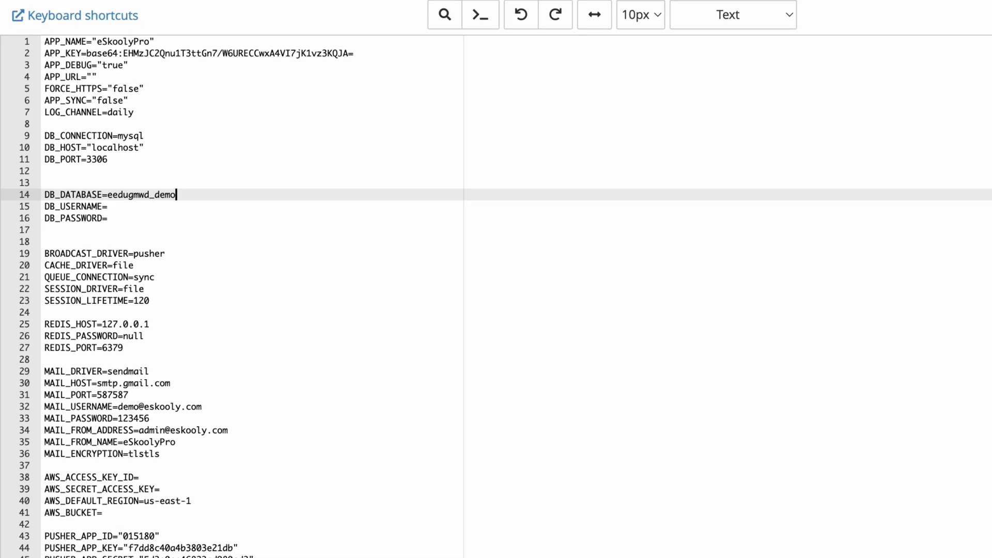
pyautogui.click(104, 204)
pyautogui.write('eedugmwd_eskool')
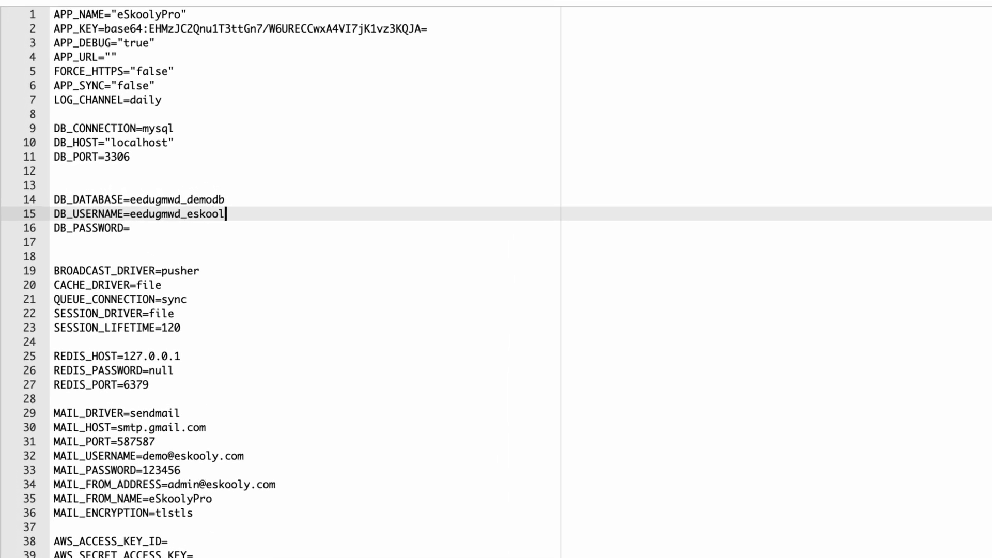
pyautogui.write('y')
pyautogui.click(154, 226)
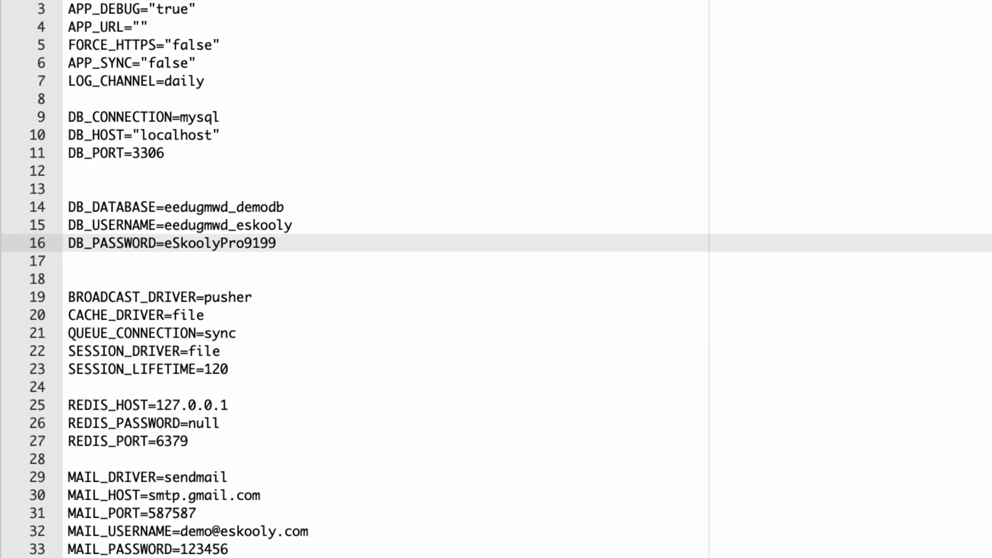
pyautogui.click(901, 18)
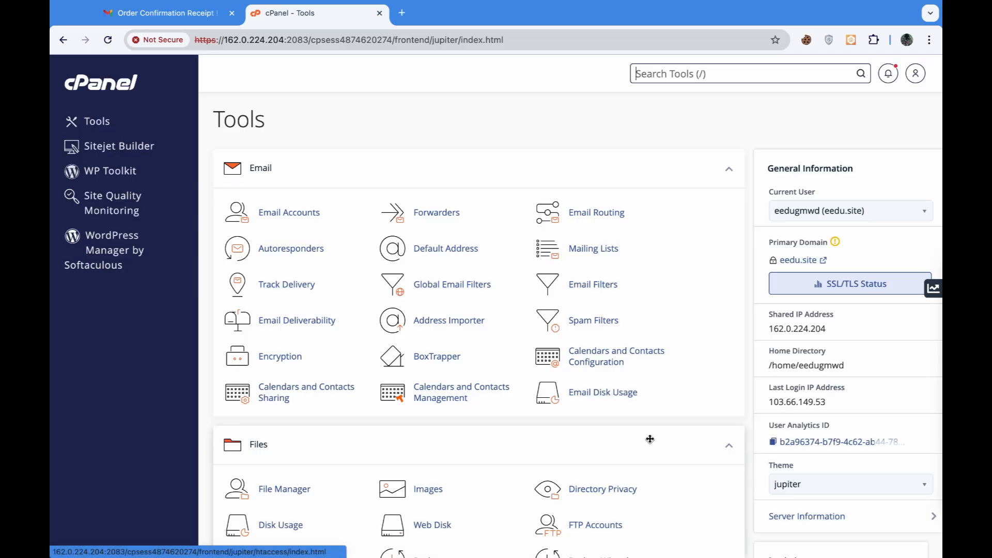
# - Start the eSkooly Pro installer on eedu.site and pass the environment check
pyautogui.click(798, 261)
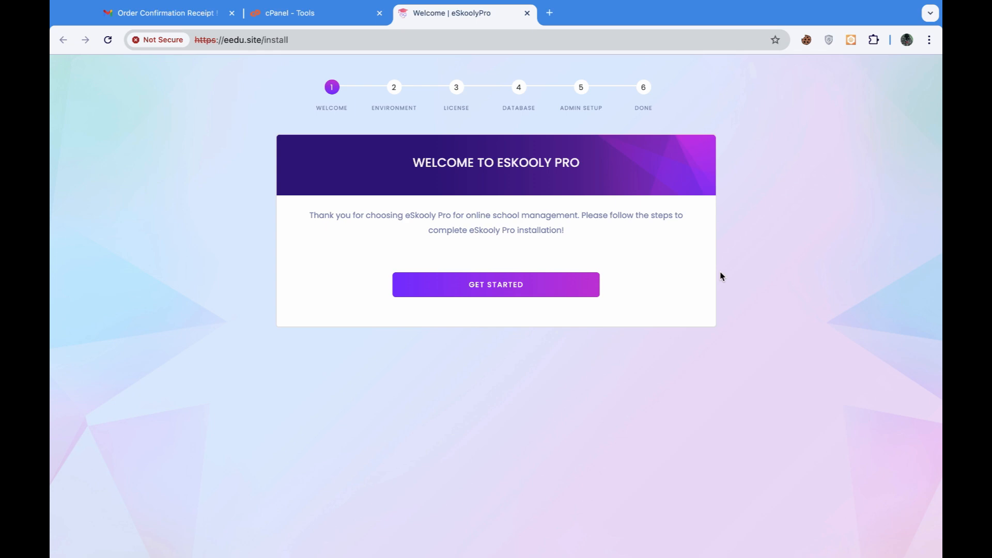
pyautogui.click(551, 288)
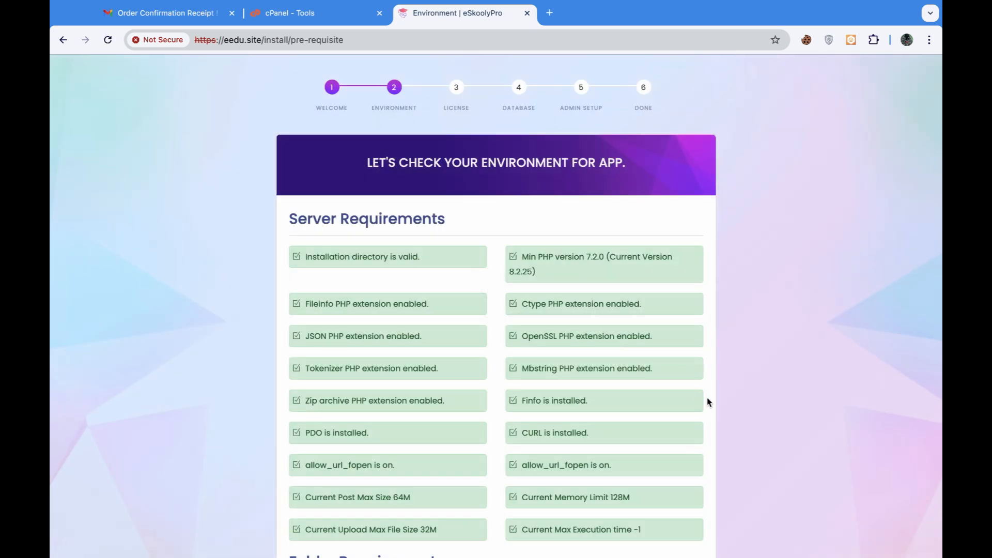
pyautogui.scroll(-5, 720, 410)
pyautogui.click(497, 526)
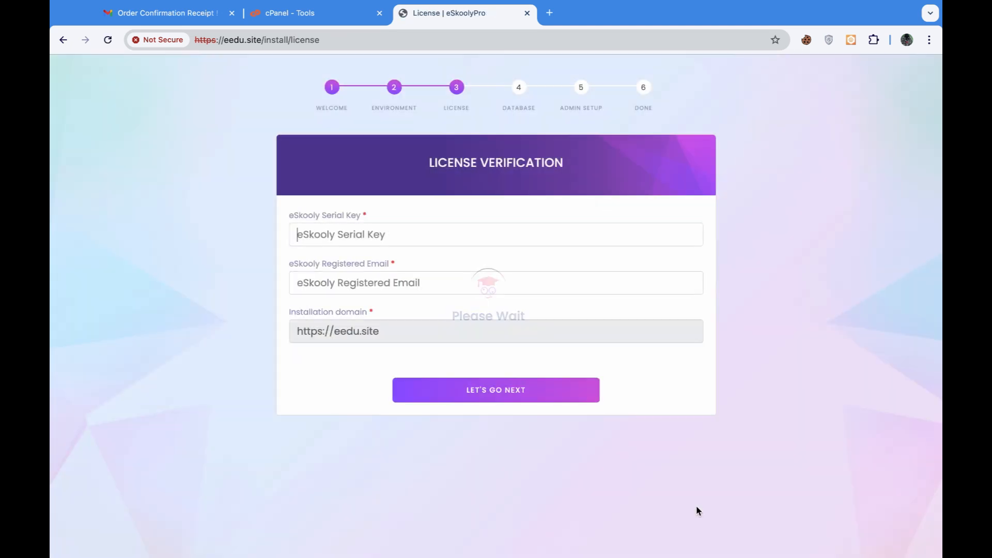
# - Copy the serial key from the order receipt into the license serial key field
pyautogui.click(165, 13)
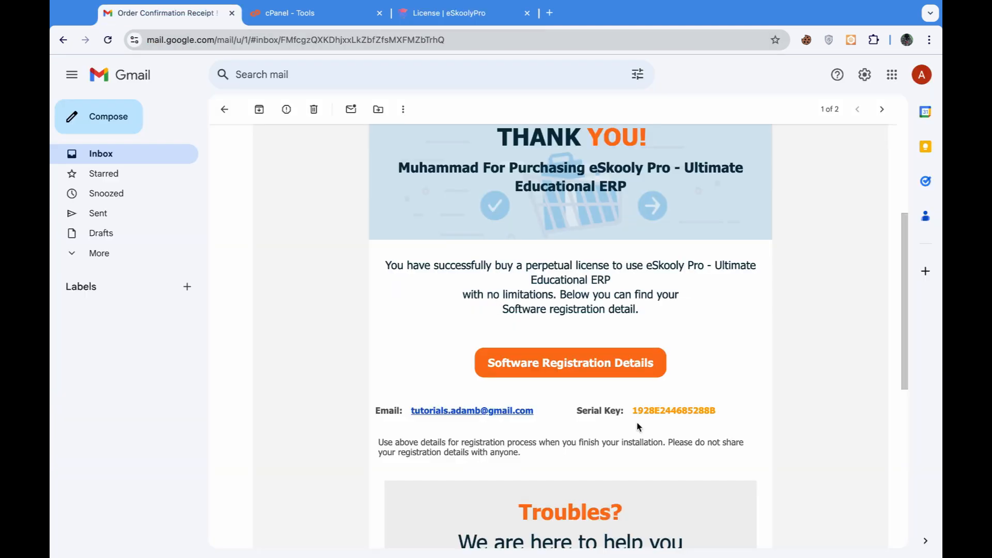
pyautogui.moveTo(717, 415); pyautogui.dragTo(635, 412)
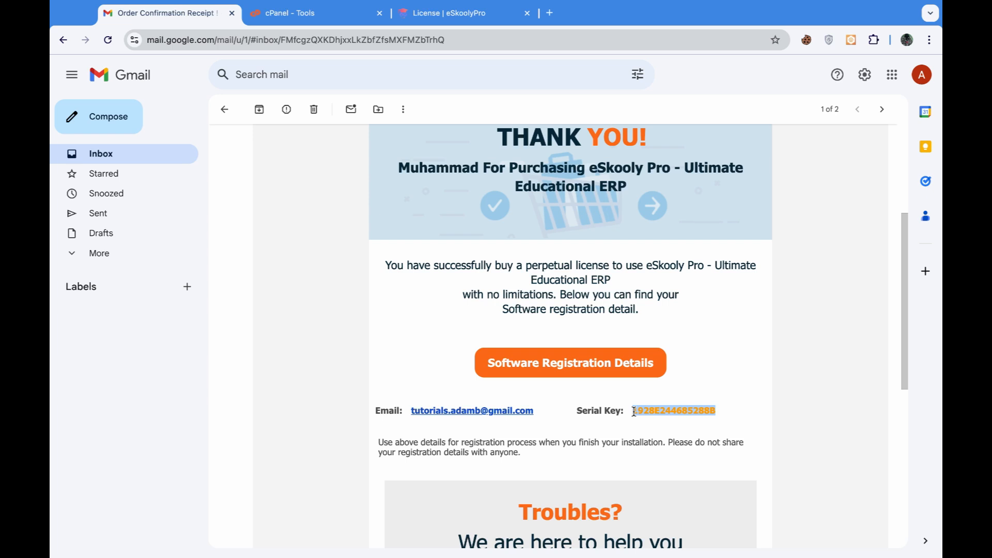
pyautogui.rightClick(634, 411)
pyautogui.click(654, 419)
pyautogui.click(454, 13)
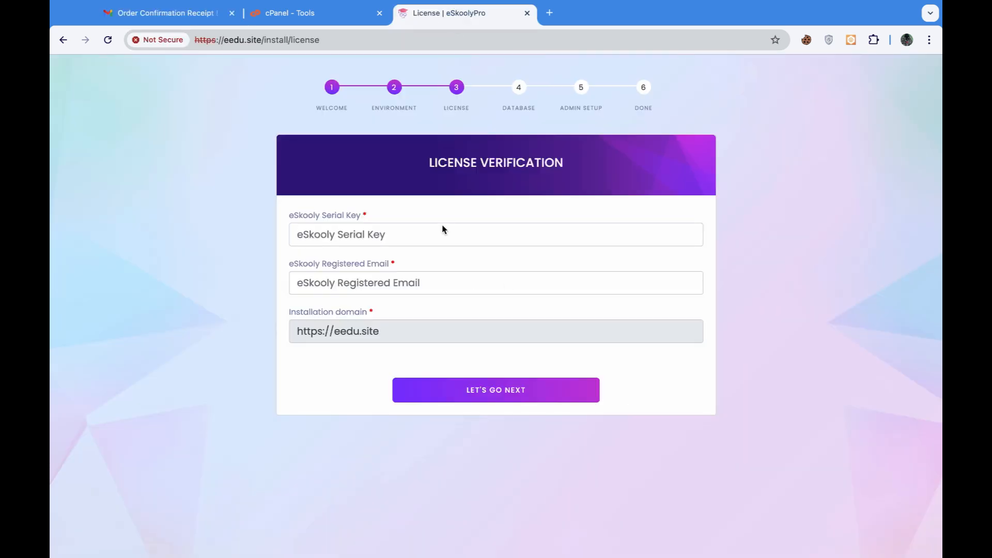
pyautogui.click(442, 230)
pyautogui.hotkey('ctrl', 'v')
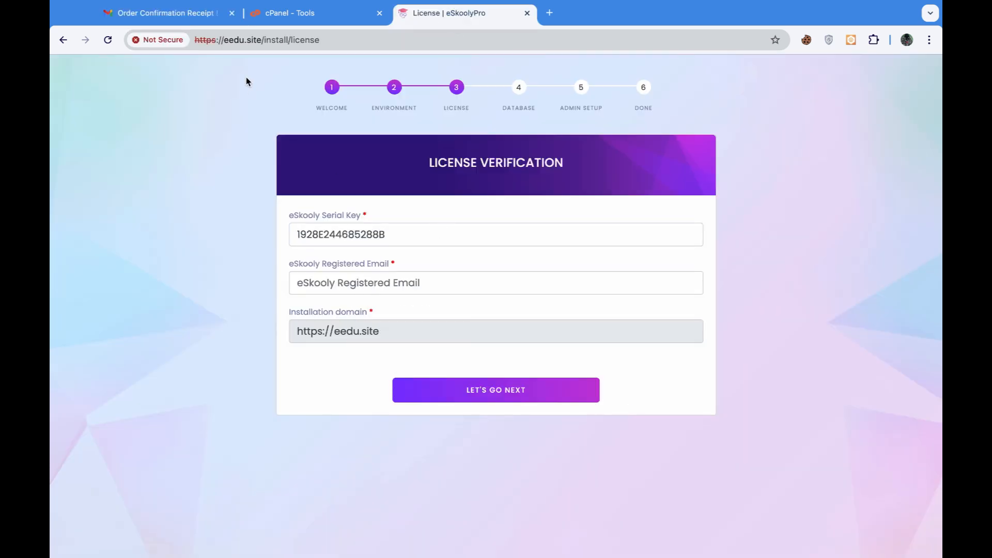
# - Copy the registered email address from the receipt into the license email field
pyautogui.click(320, 291)
pyautogui.click(160, 13)
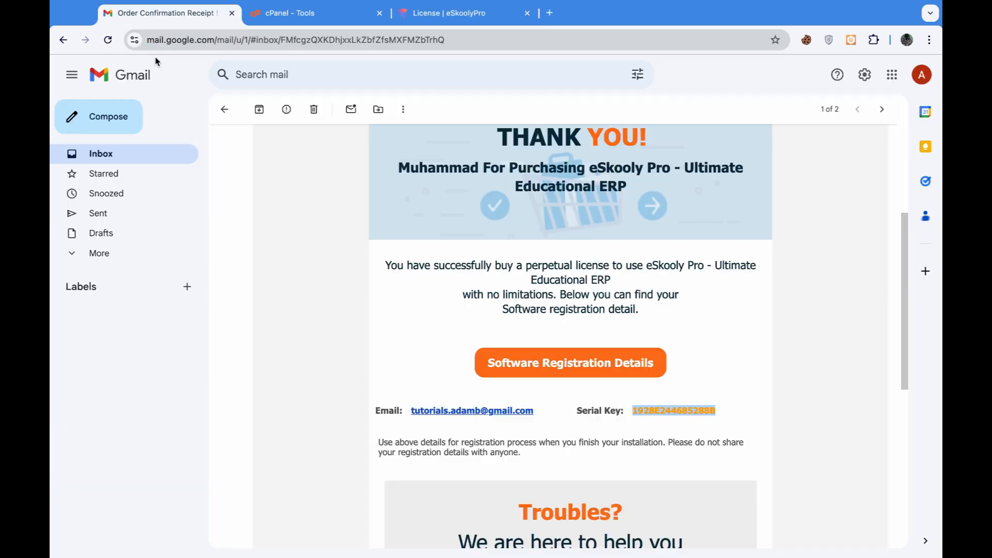
pyautogui.moveTo(531, 414); pyautogui.dragTo(410, 410)
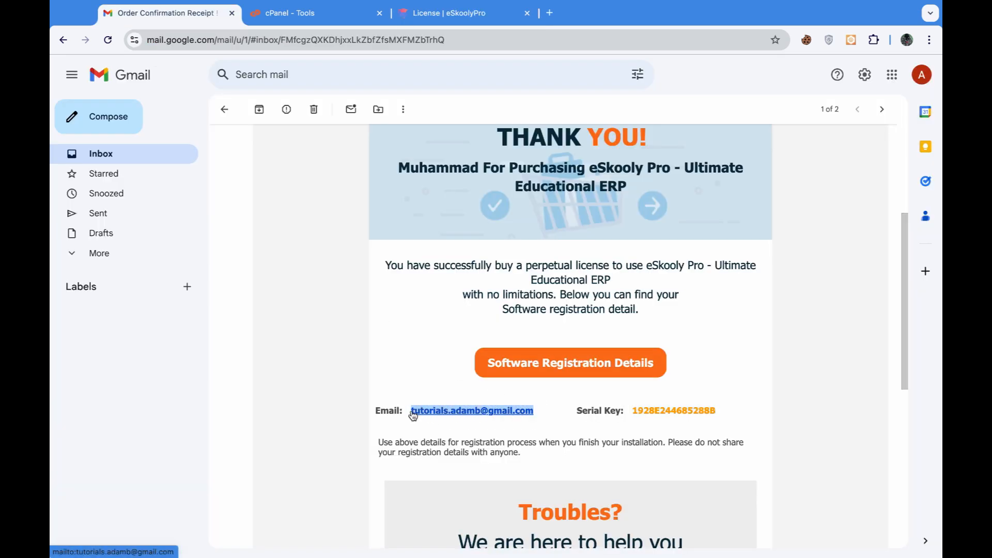
pyautogui.rightClick(455, 417)
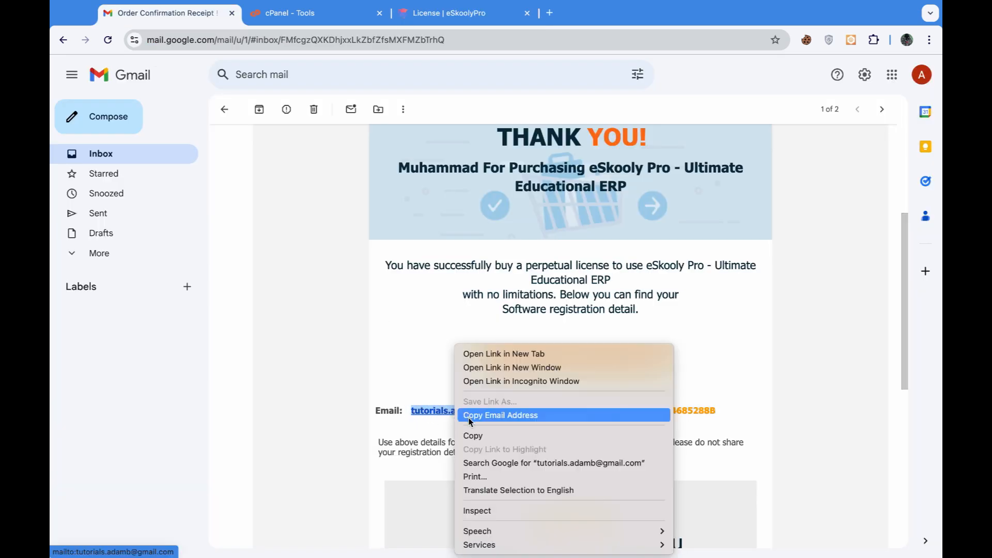
pyautogui.click(470, 421)
pyautogui.click(446, 13)
pyautogui.click(387, 285)
pyautogui.hotkey('ctrl', 'v')
# - Submit the license, then enter the super admin email and password and run installation
pyautogui.click(474, 392)
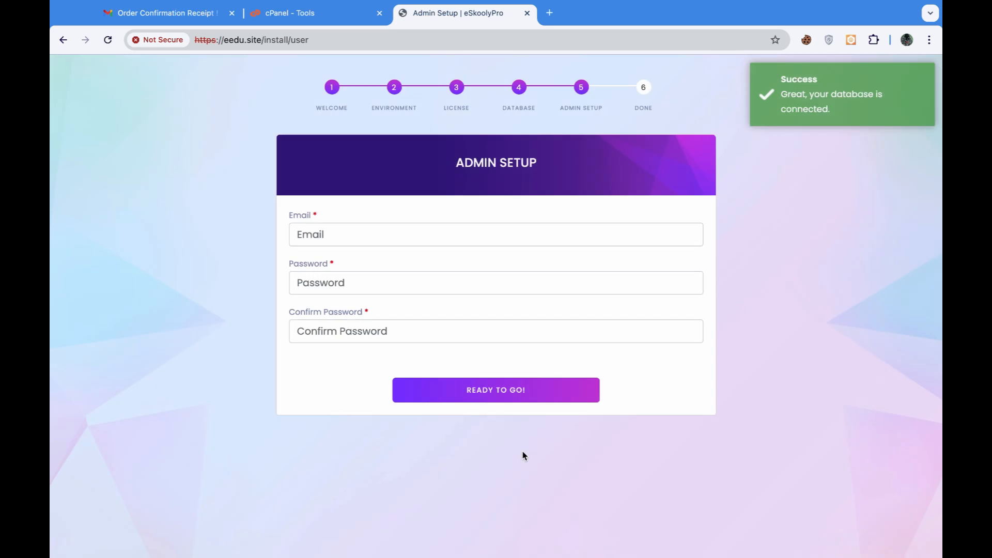
pyautogui.click(341, 236)
pyautogui.write('emo@ad')
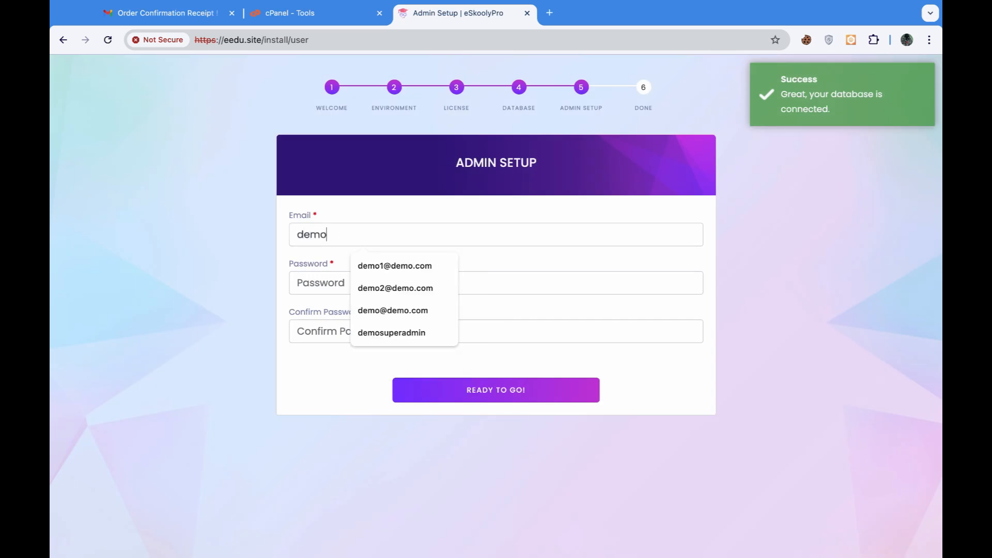
pyautogui.write('min.com')
pyautogui.click(344, 282)
pyautogui.click(452, 396)
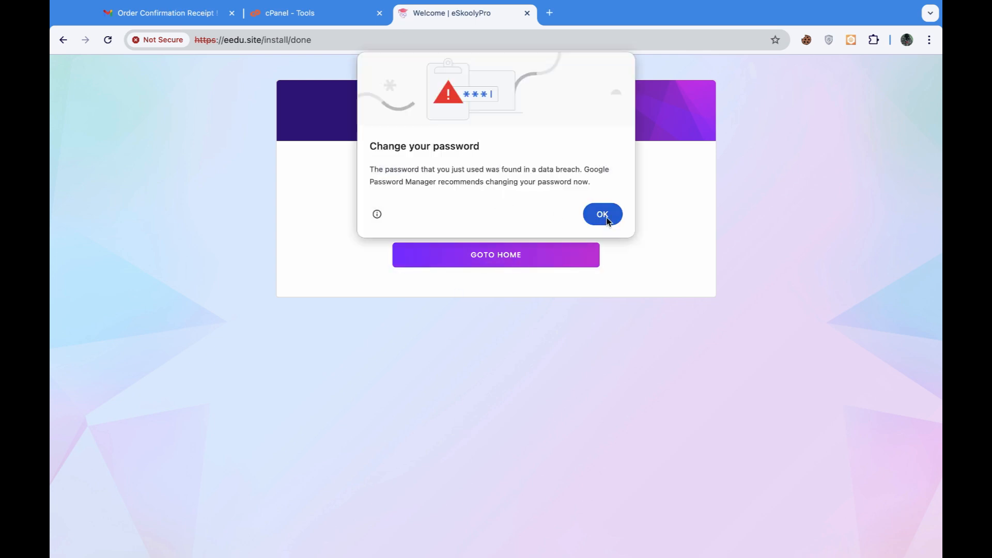
# - Dismiss Chrome's password warning and review the Super Admin credentials card
pyautogui.click(605, 217)
pyautogui.moveTo(510, 186); pyautogui.dragTo(540, 201)
pyautogui.click(601, 216)
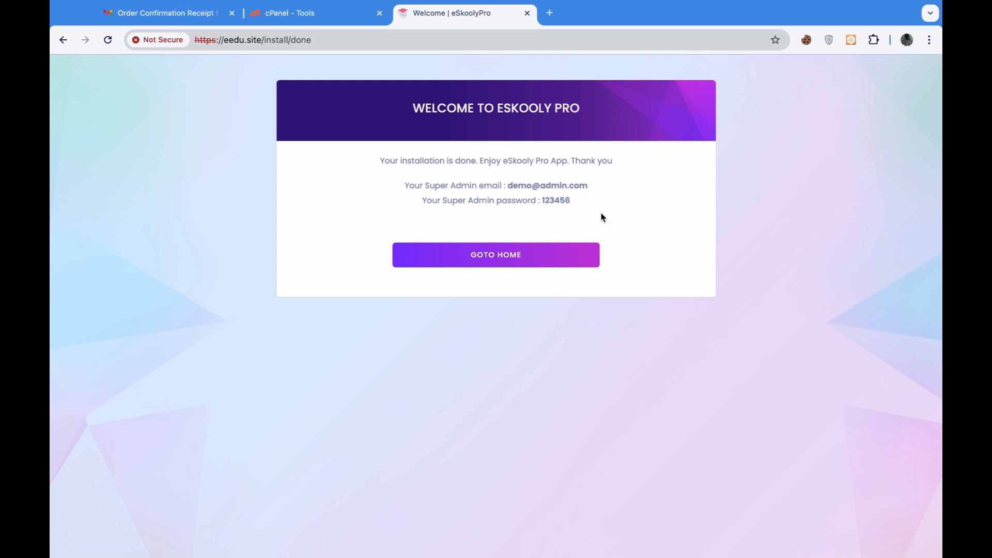
# - Go to the eedu.site home page and scroll through its banner, notices, gallery and testimonials
pyautogui.click(501, 259)
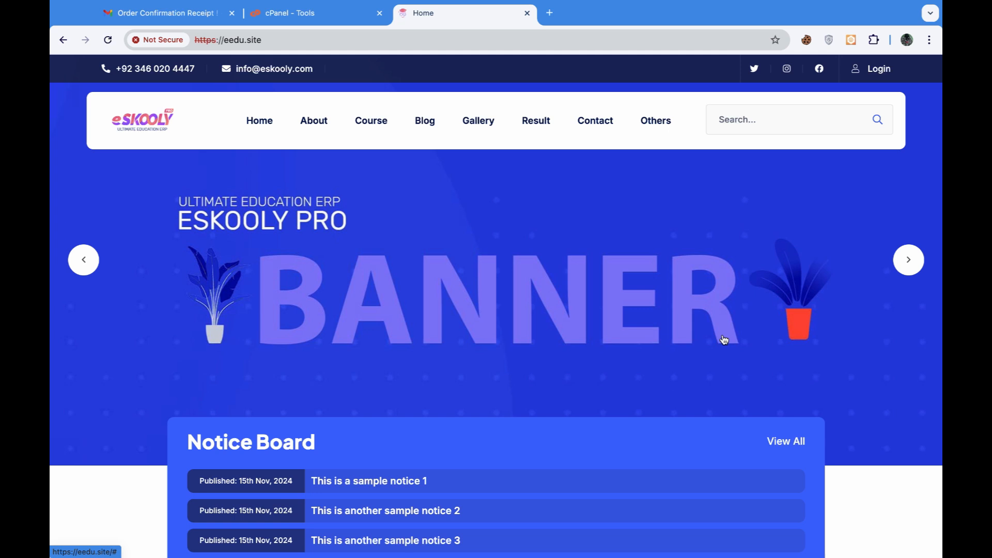
pyautogui.scroll(-20, 724, 339)
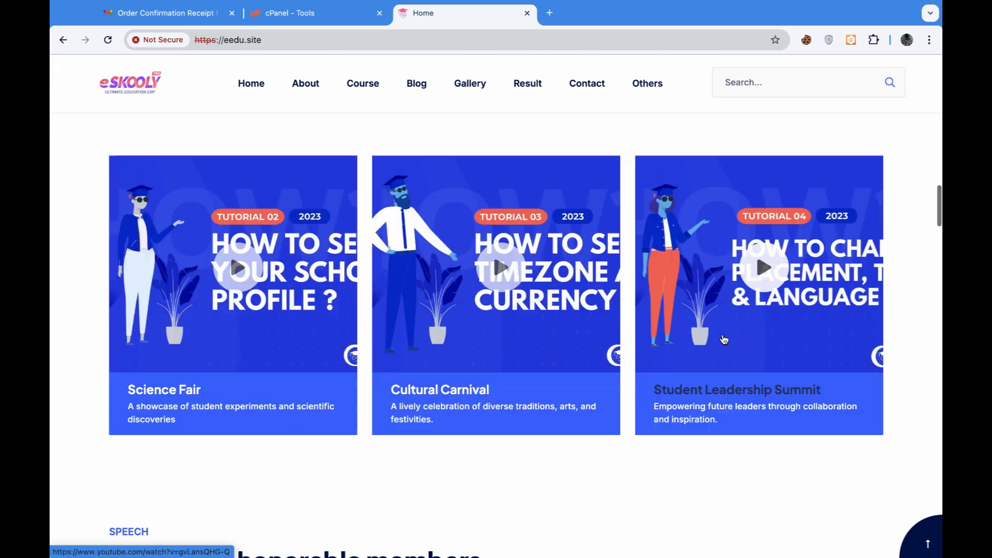
pyautogui.scroll(-20, 725, 339)
pyautogui.scroll(-20, 723, 337)
pyautogui.scroll(20, 723, 337)
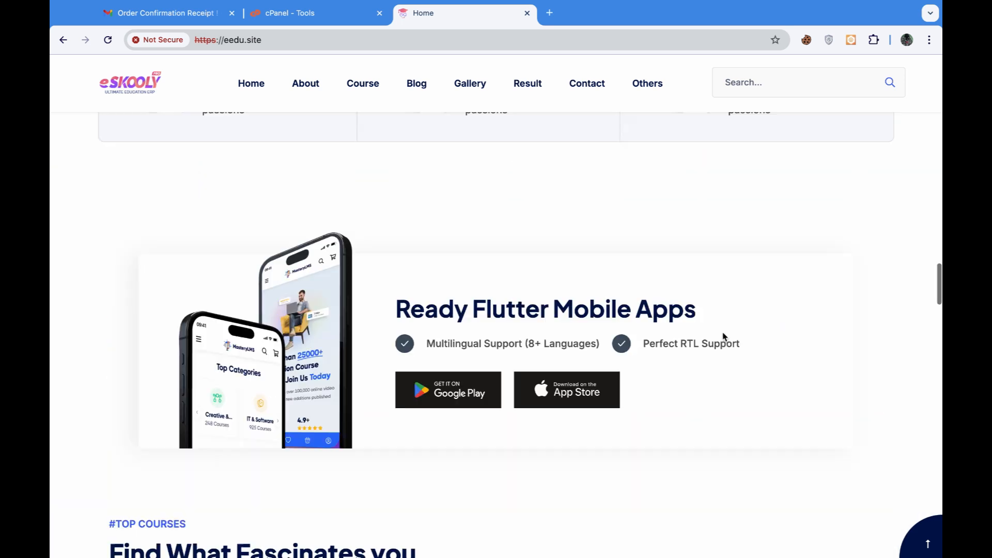
pyautogui.scroll(15, 723, 336)
# - Log in with the super admin email and password to reach the dashboard
pyautogui.click(880, 73)
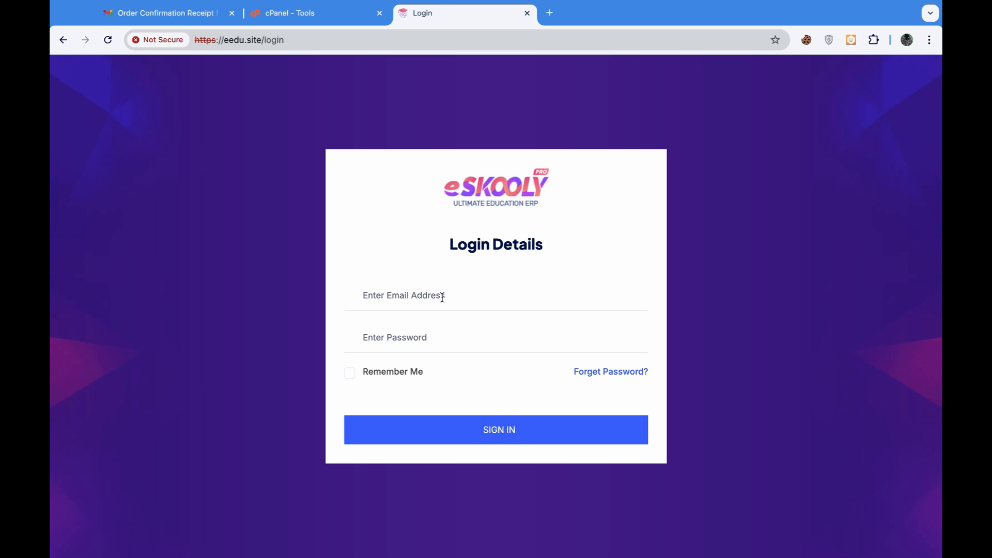
pyautogui.click(442, 298)
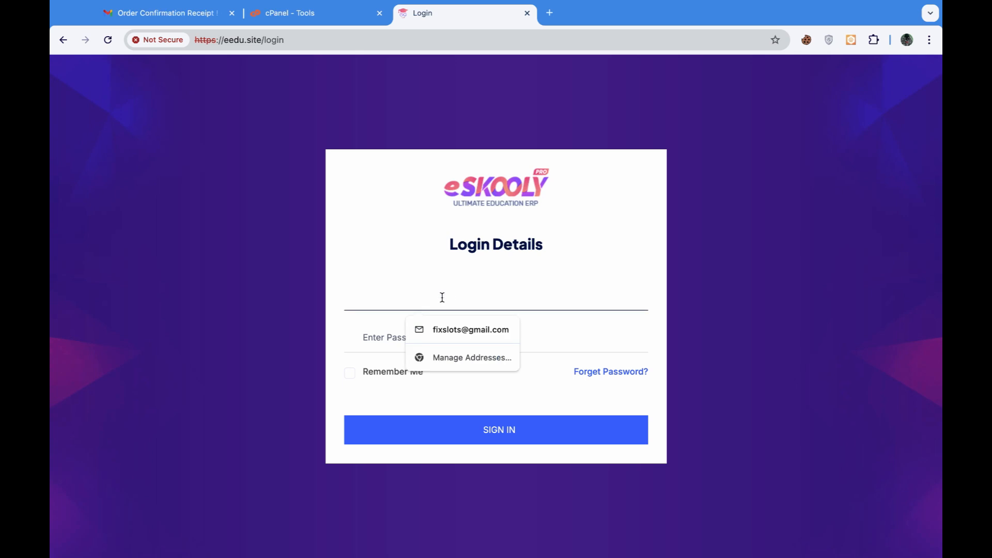
pyautogui.write('demo@admin')
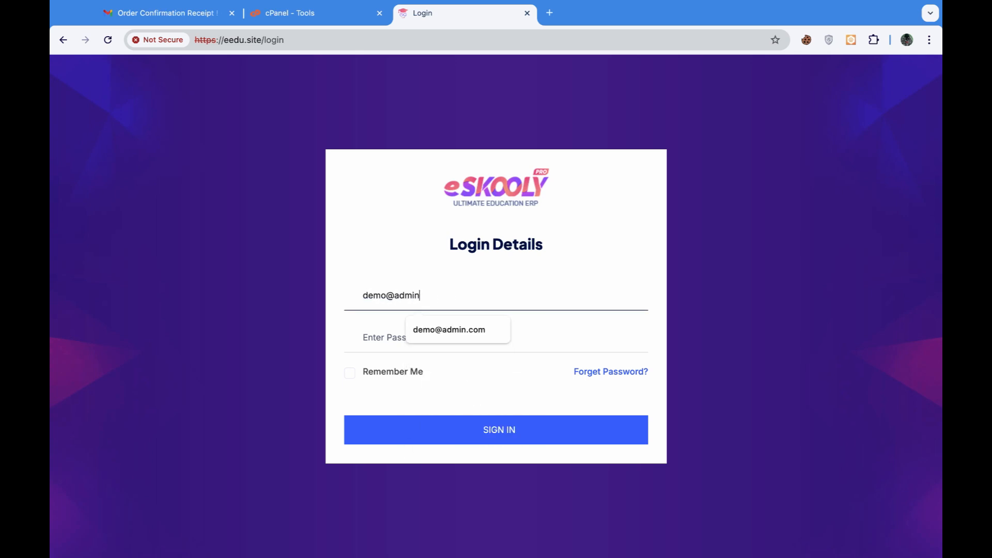
pyautogui.write('.com')
pyautogui.click(443, 336)
pyautogui.write('1')
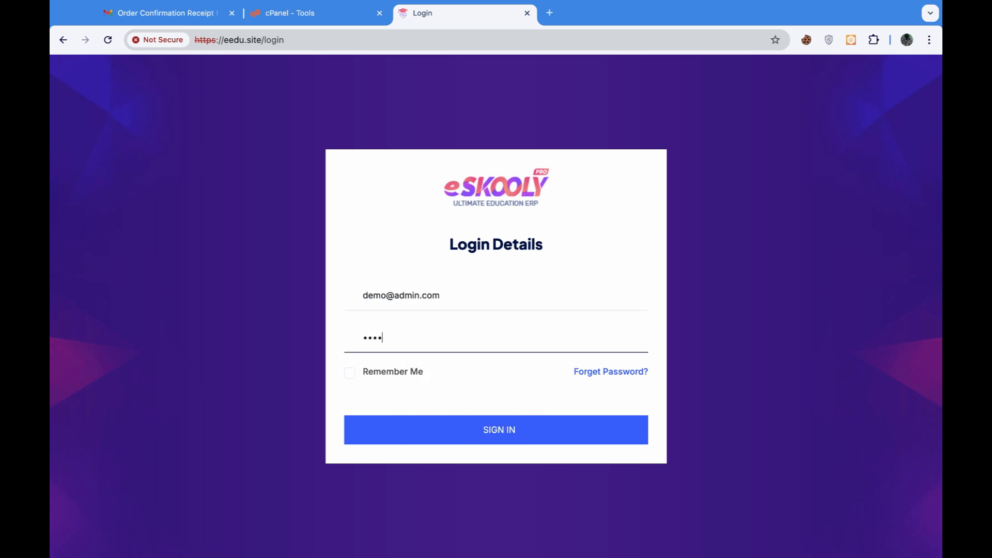
pyautogui.click(496, 433)
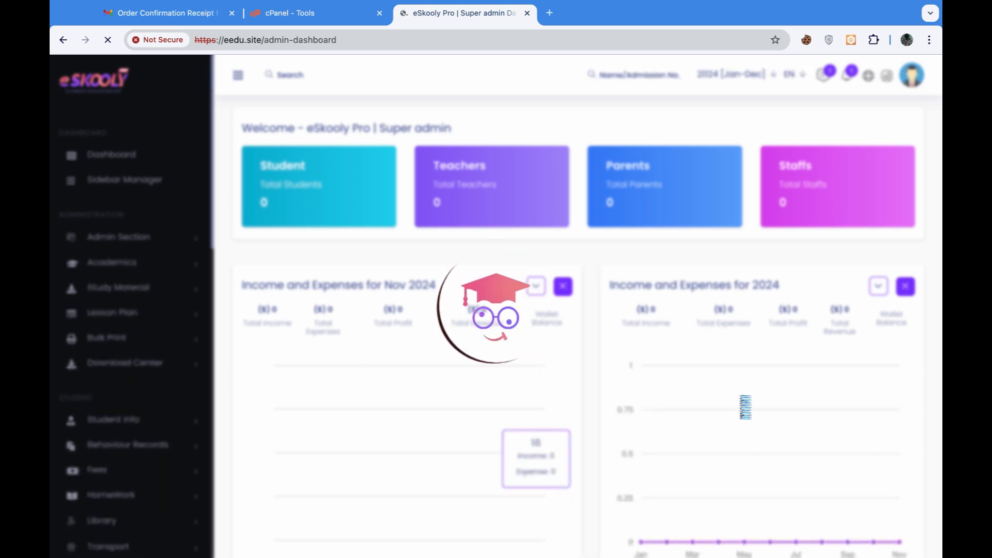
# - Dismiss the password breach warning, open General Settings, and highlight the Change Favicon heading
pyautogui.click(602, 214)
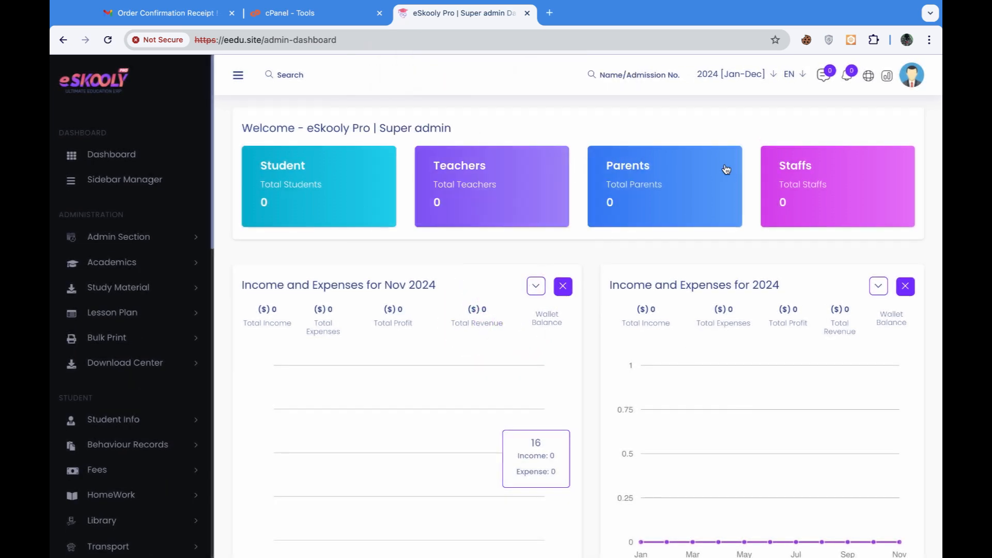
pyautogui.scroll(-10, 323, 357)
pyautogui.scroll(10, 323, 356)
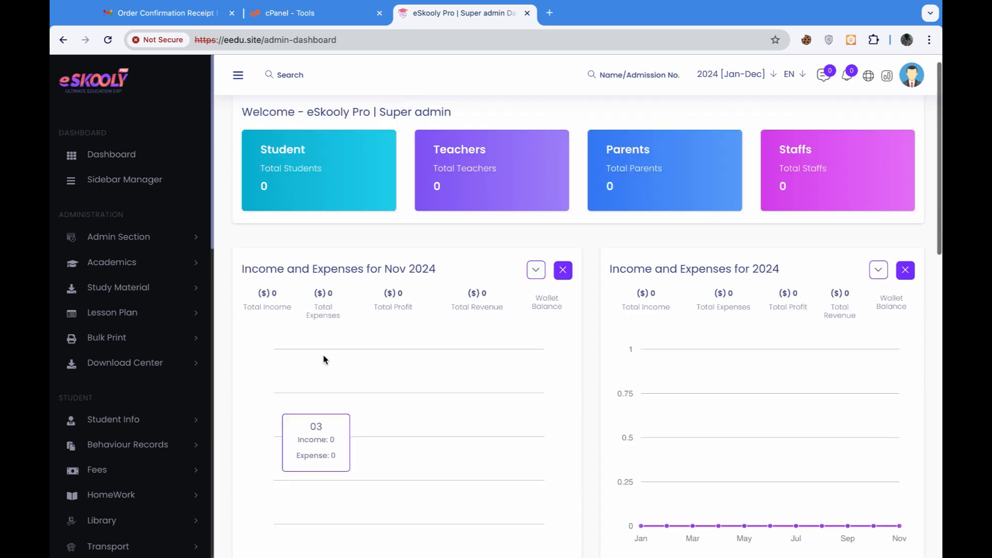
pyautogui.scroll(-15, 127, 353)
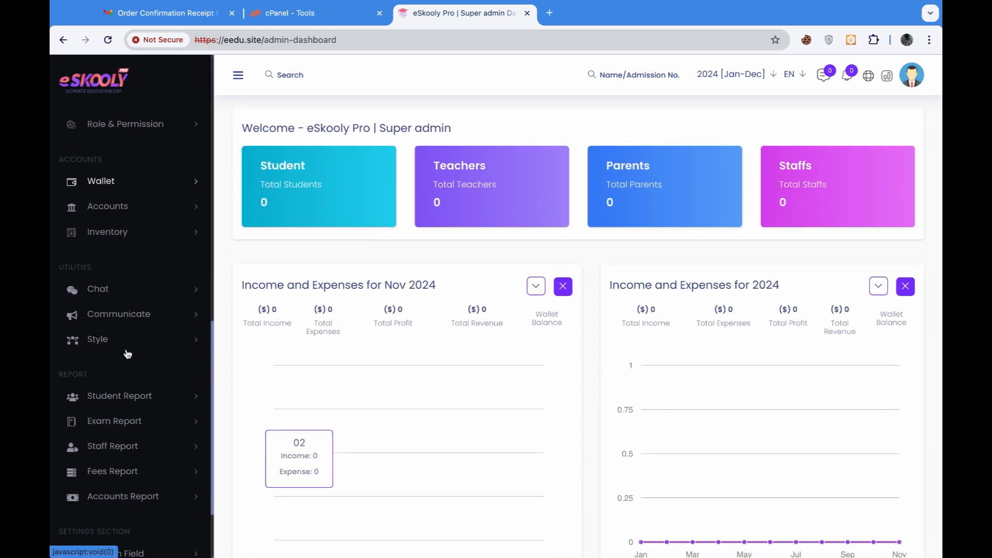
pyautogui.click(150, 469)
pyautogui.scroll(-3, 135, 475)
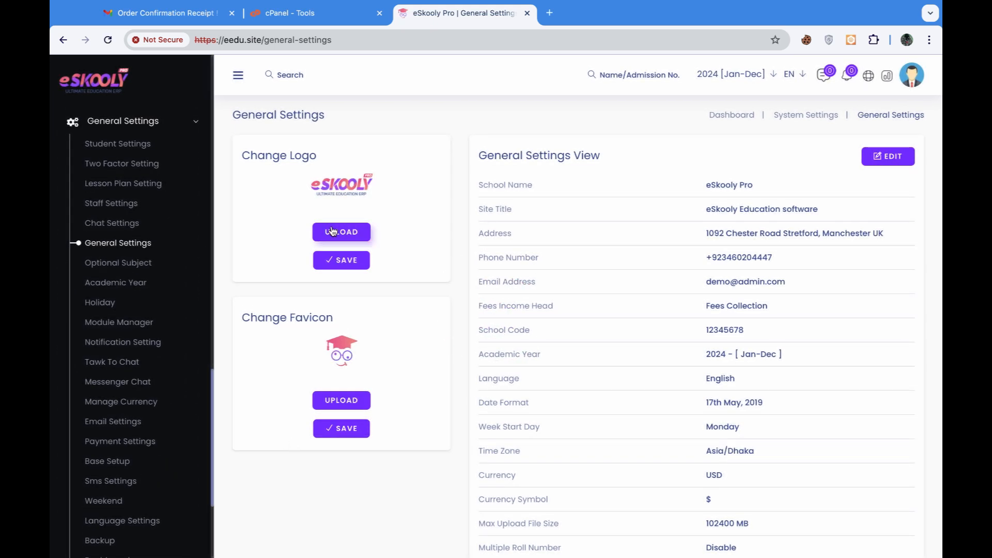
pyautogui.moveTo(335, 325); pyautogui.dragTo(228, 315)
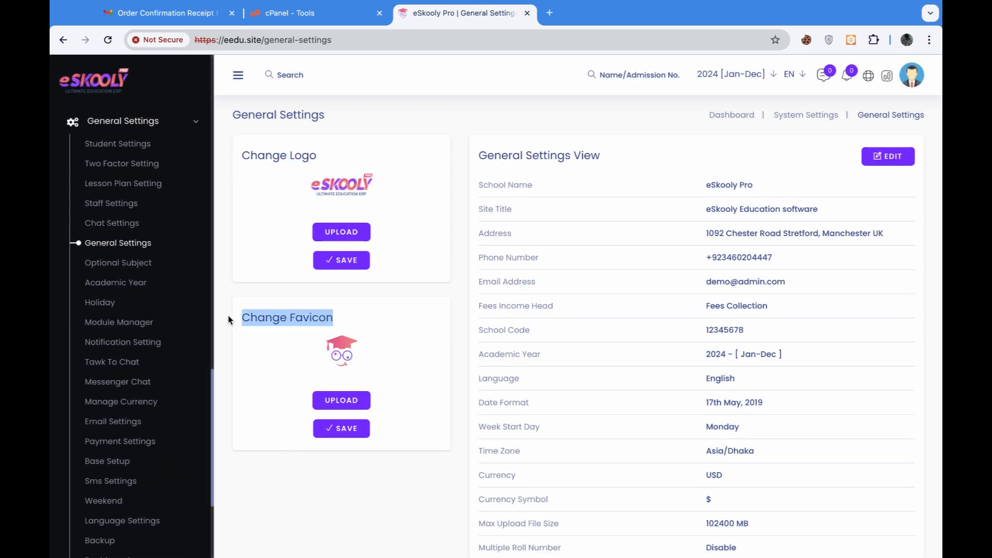